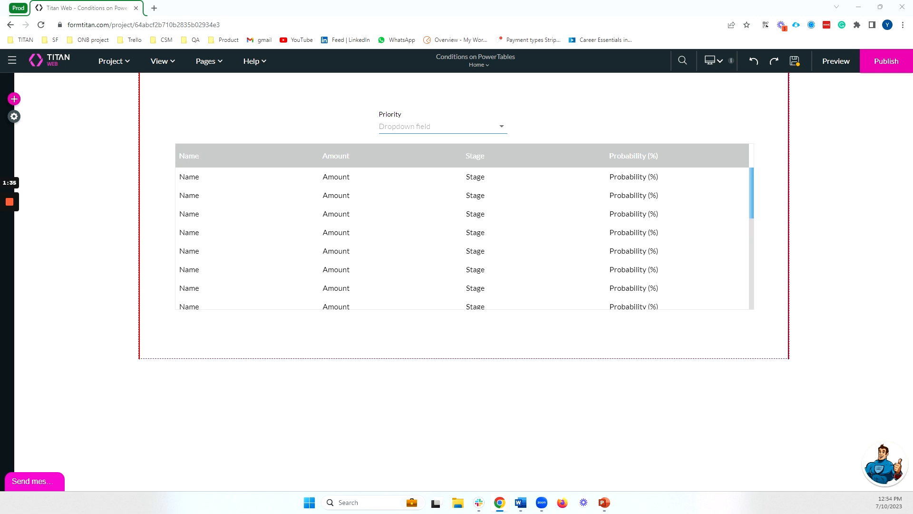
# - Review the Priority dropdown's Urgent, Normal and Low choice values, then show its Conditions settings
pyautogui.click(434, 128)
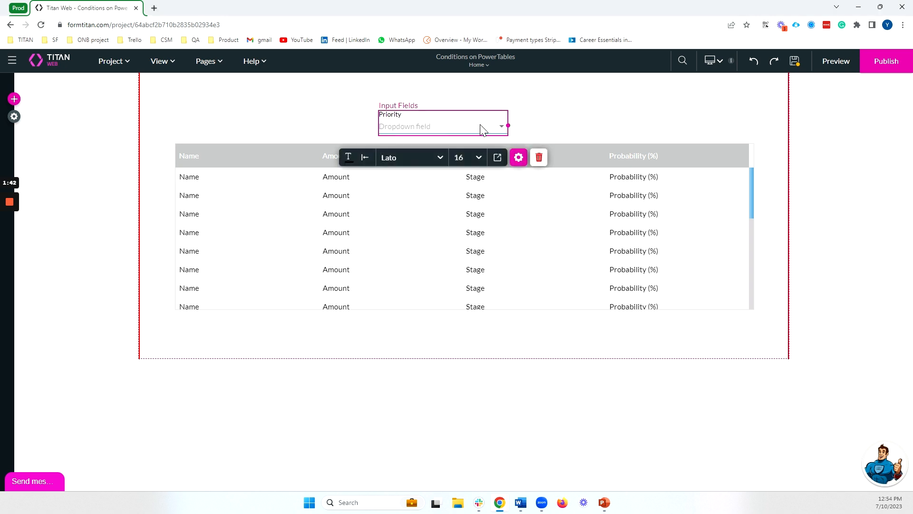
pyautogui.click(520, 160)
pyautogui.click(842, 214)
pyautogui.doubleClick(516, 172)
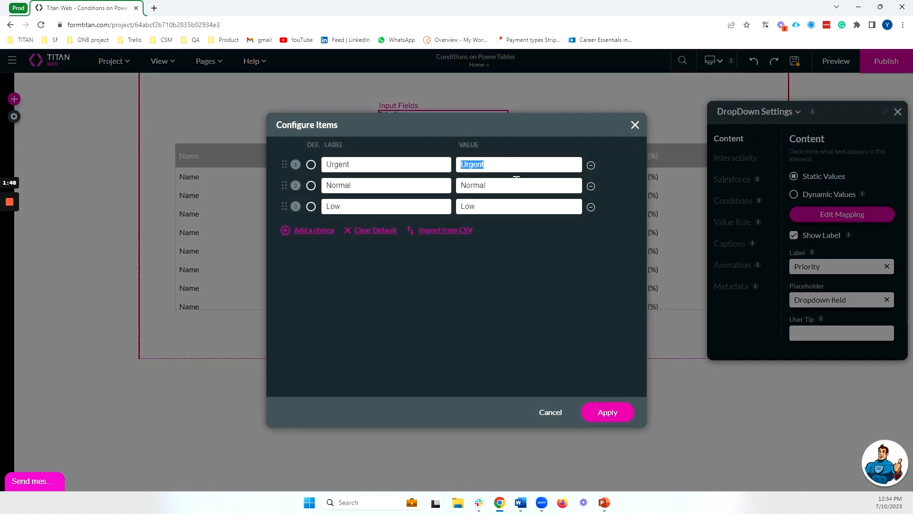
pyautogui.doubleClick(516, 185)
pyautogui.doubleClick(515, 206)
pyautogui.click(633, 125)
pyautogui.click(746, 203)
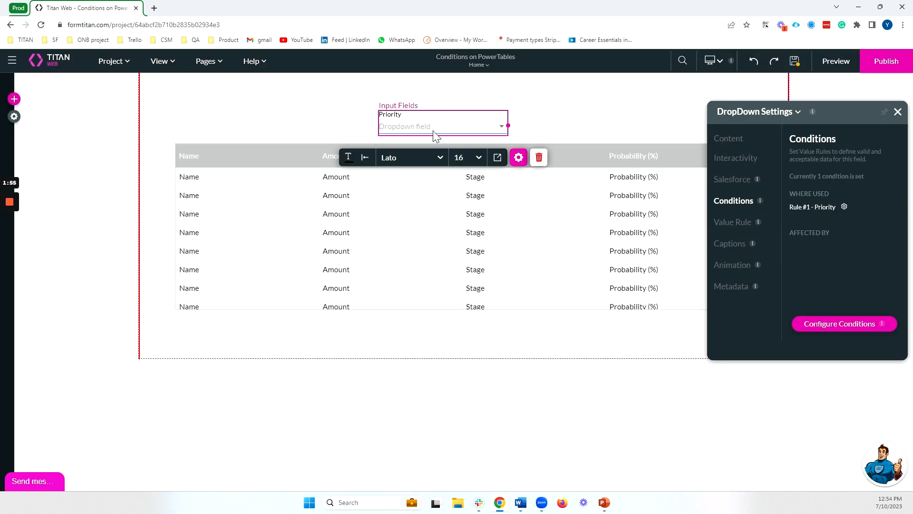
# - Set the Priority condition to Value Equals Urgent
pyautogui.click(814, 327)
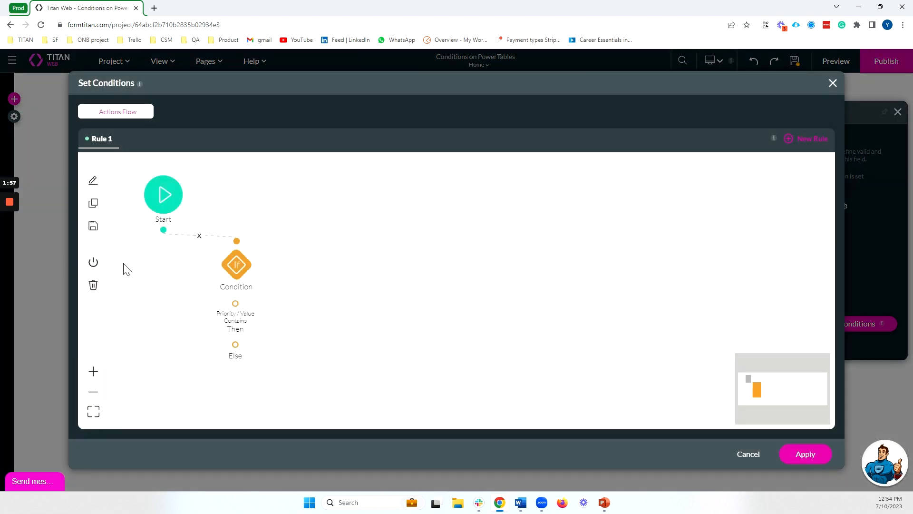
pyautogui.doubleClick(235, 265)
pyautogui.click(419, 219)
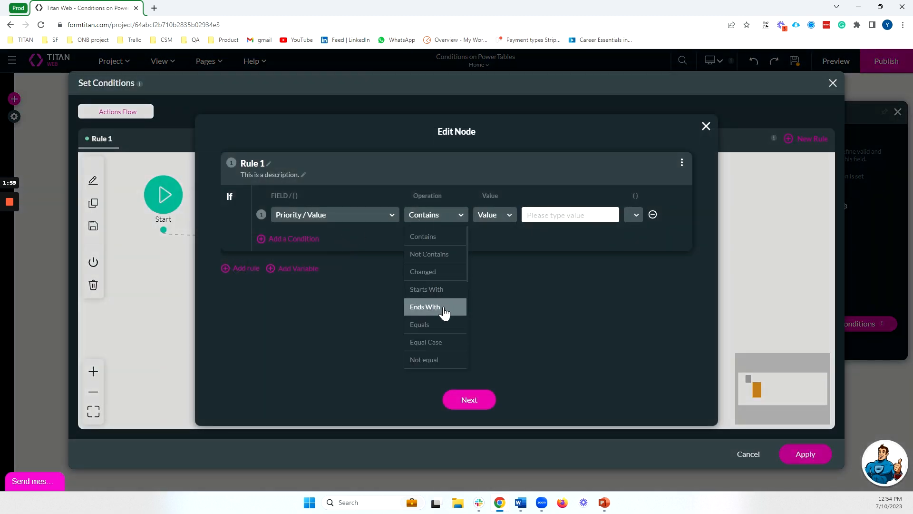
pyautogui.click(459, 304)
pyautogui.click(557, 221)
pyautogui.write('Urgent')
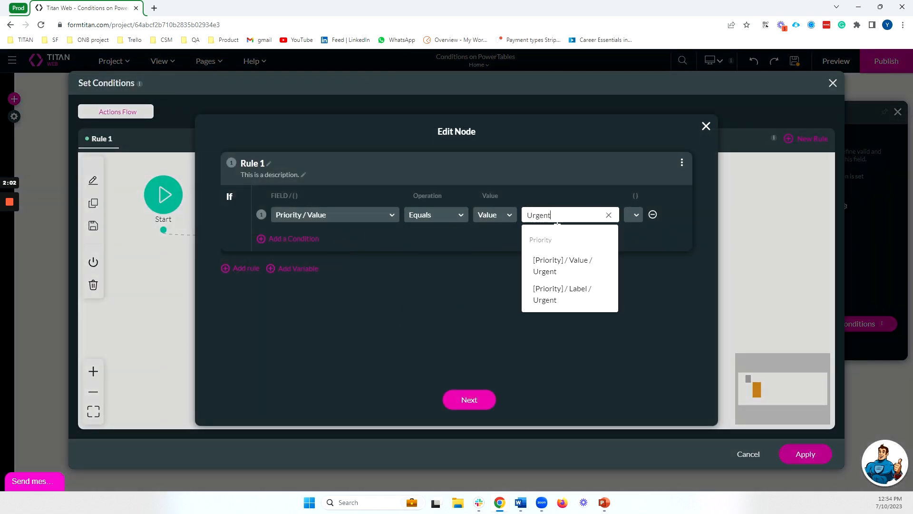
pyautogui.click(484, 403)
pyautogui.click(493, 401)
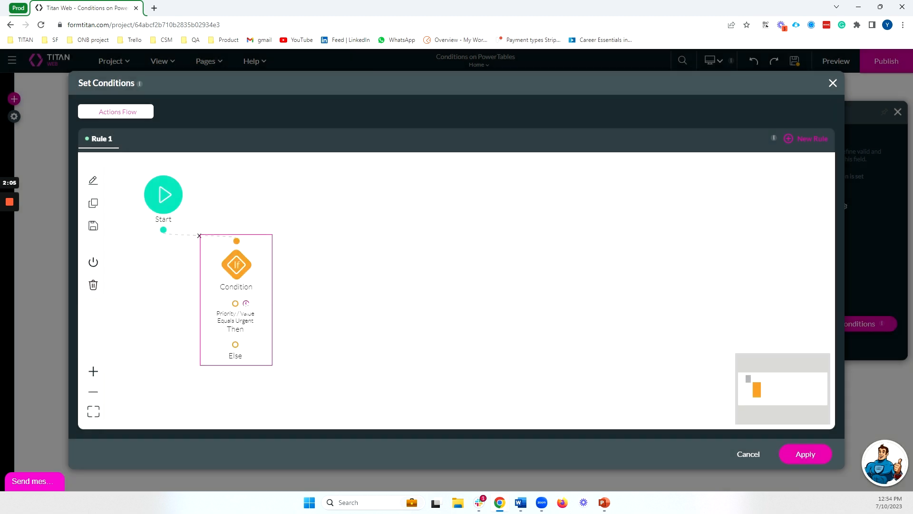
# - Add an affected-elements action setting the background color of Power Table / Row Style
pyautogui.click(246, 304)
pyautogui.click(414, 240)
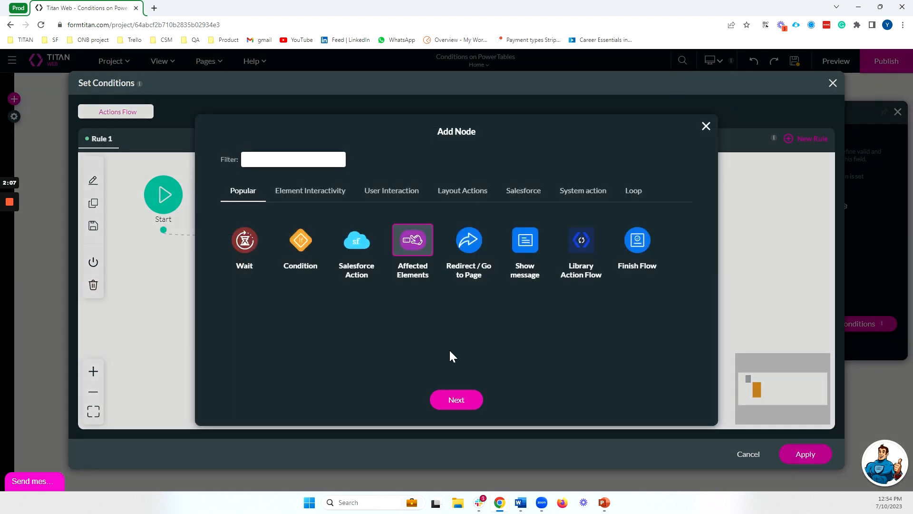
pyautogui.click(461, 399)
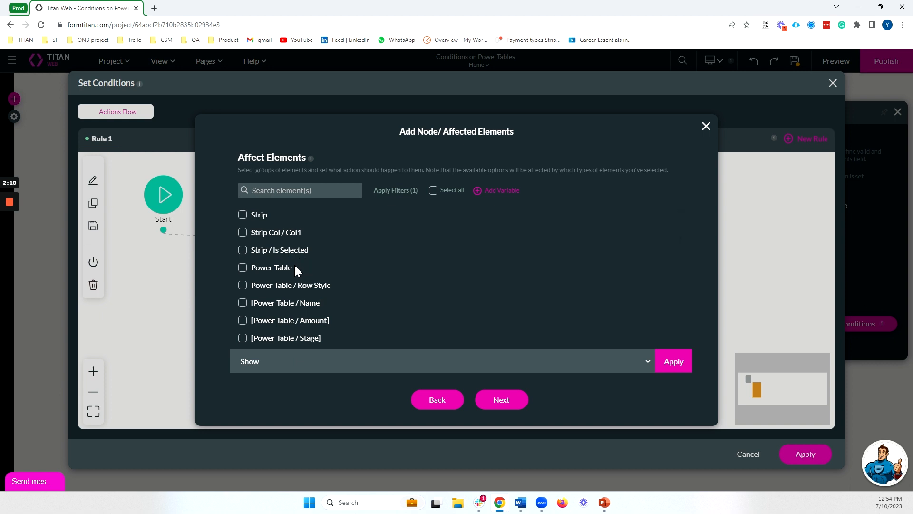
pyautogui.click(299, 287)
pyautogui.click(354, 360)
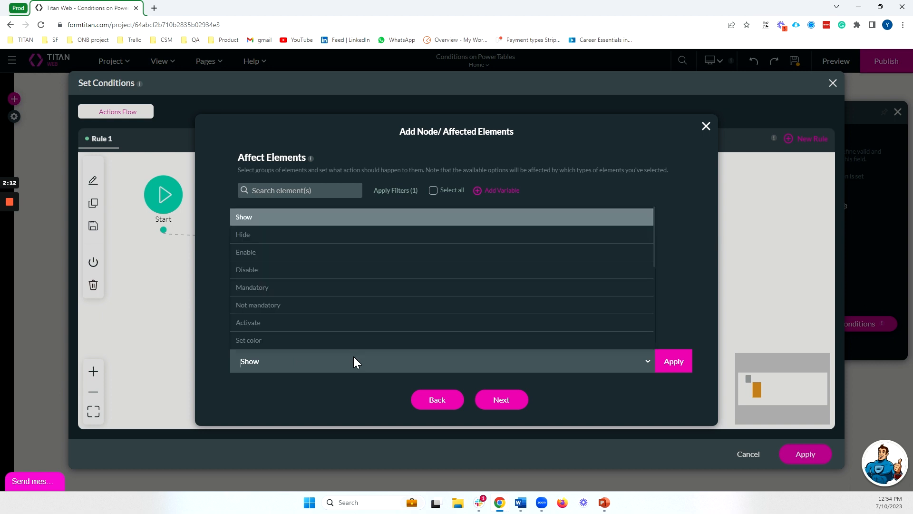
pyautogui.write('set')
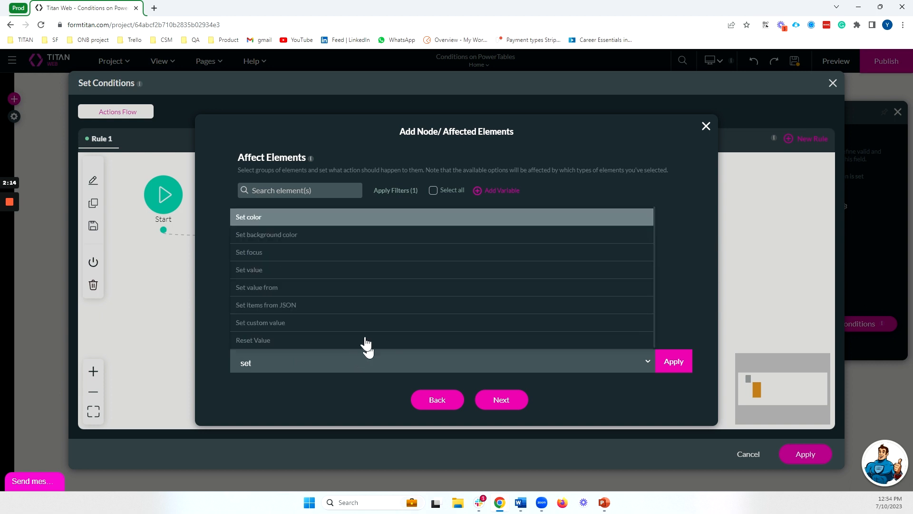
pyautogui.click(379, 236)
# - Make the row background red, insert the action, apply the flow and preview the page
pyautogui.click(490, 361)
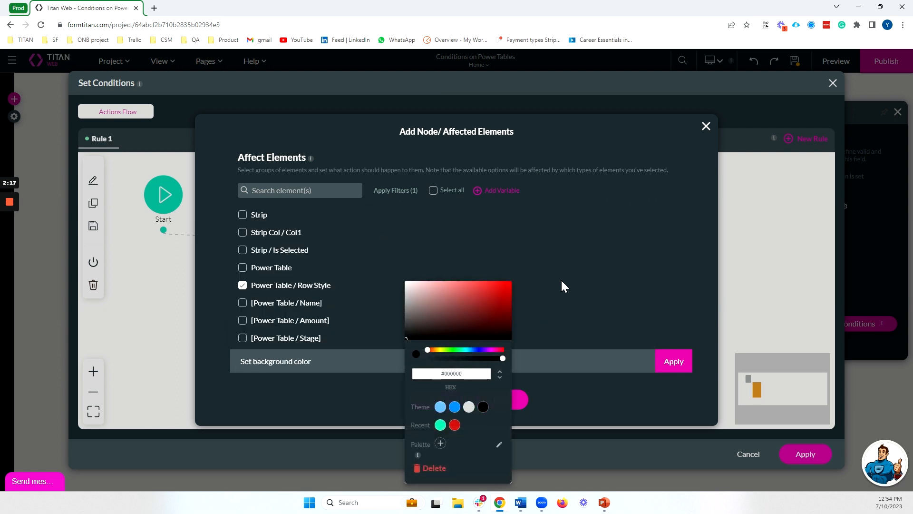
pyautogui.click(502, 290)
pyautogui.click(674, 361)
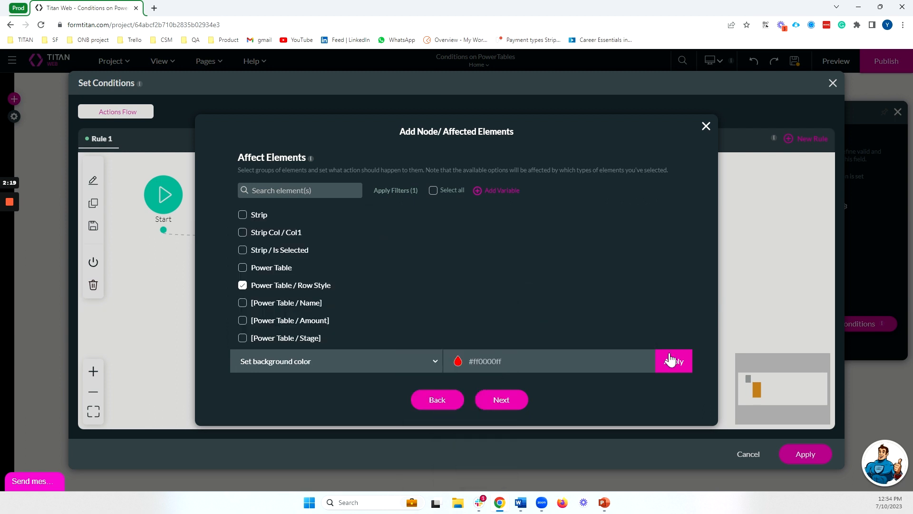
pyautogui.click(490, 401)
pyautogui.click(293, 167)
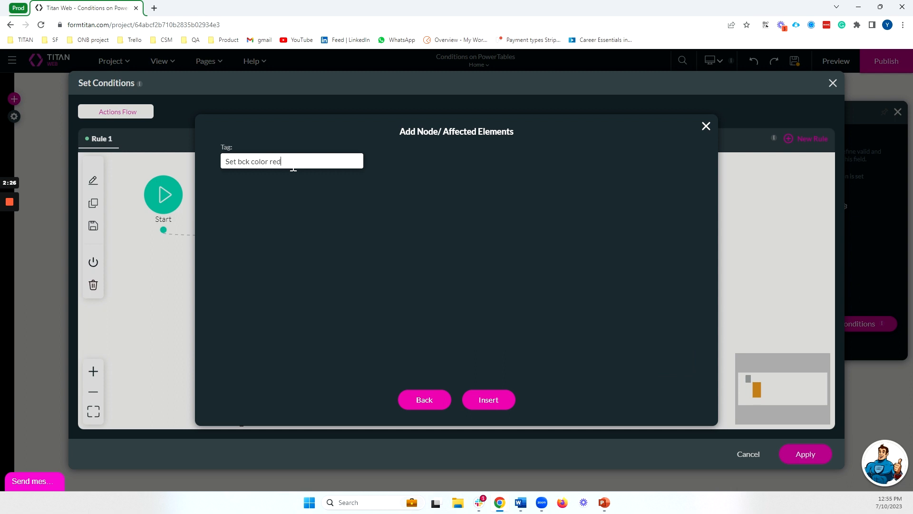
pyautogui.click(490, 400)
pyautogui.click(806, 454)
pyautogui.click(836, 61)
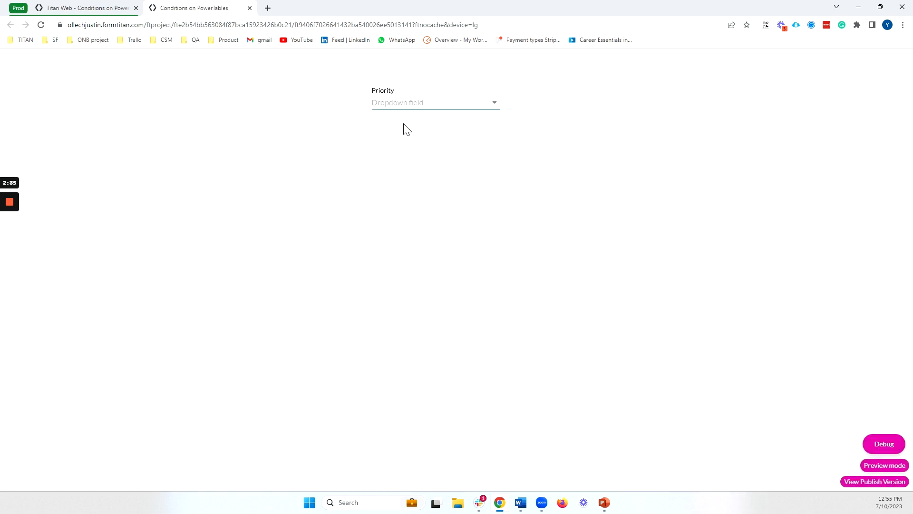
# - Choose Urgent in the preview's Priority dropdown to check for red rows, then close the preview
pyautogui.click(409, 103)
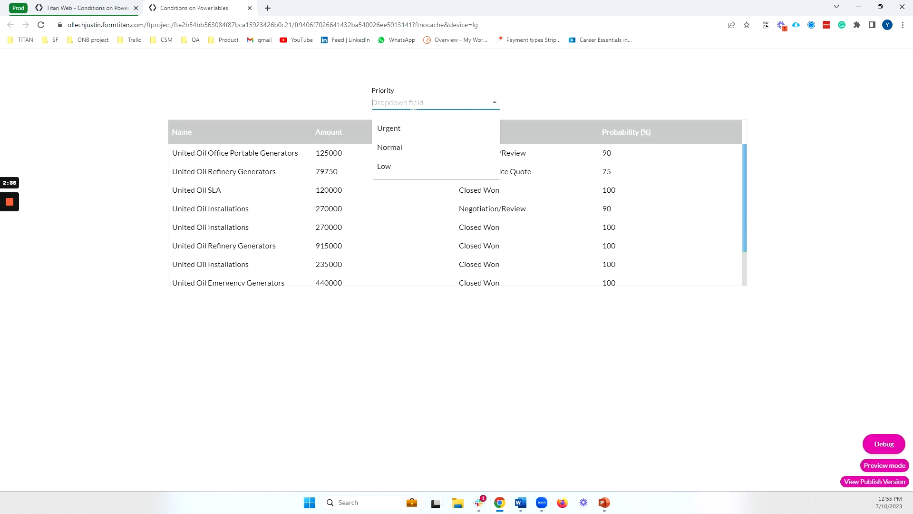
pyautogui.click(414, 131)
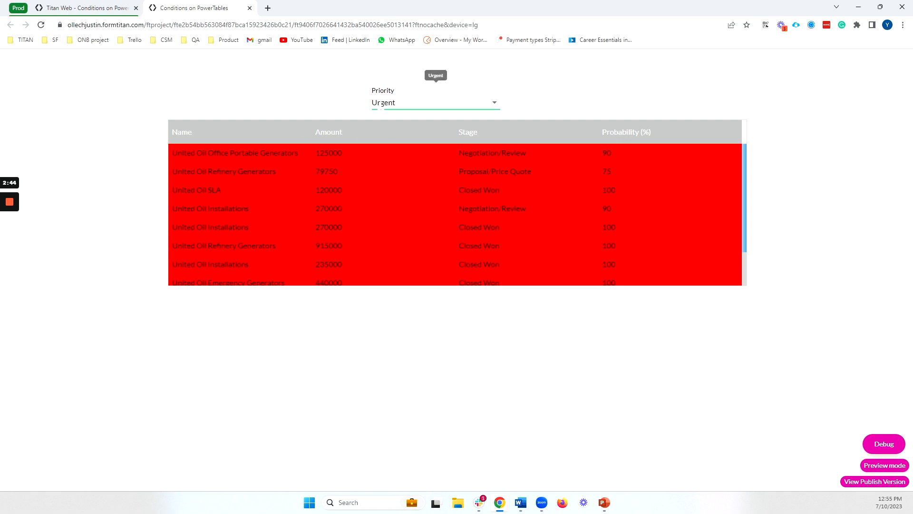
pyautogui.click(249, 8)
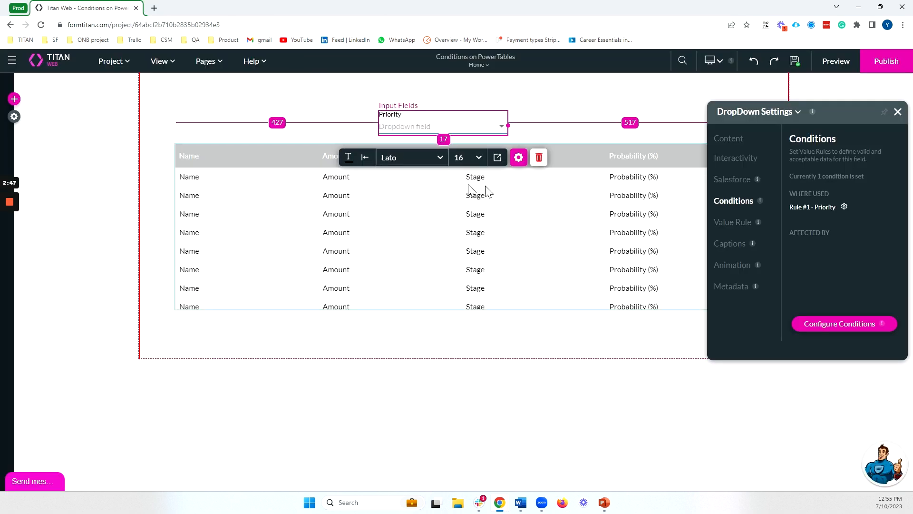
# - Select the Power Table and open its conditions flow to edit the condition
pyautogui.click(412, 234)
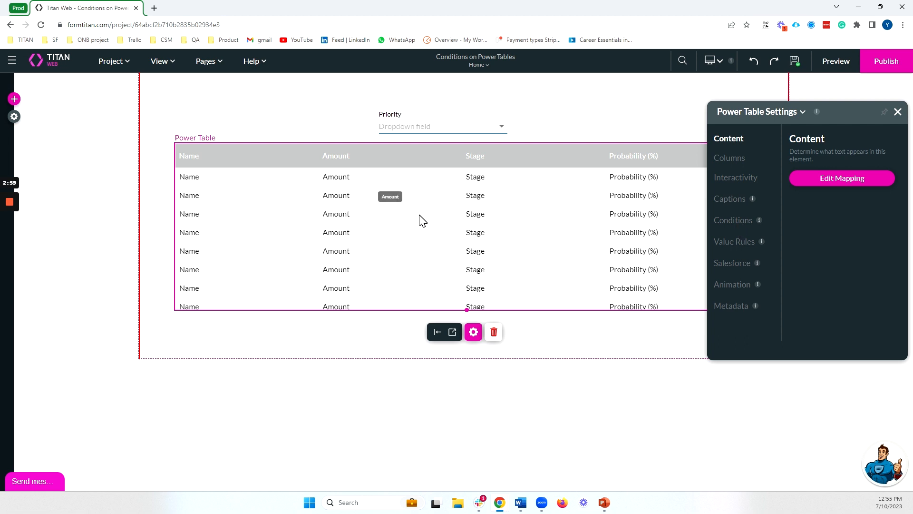
pyautogui.click(731, 222)
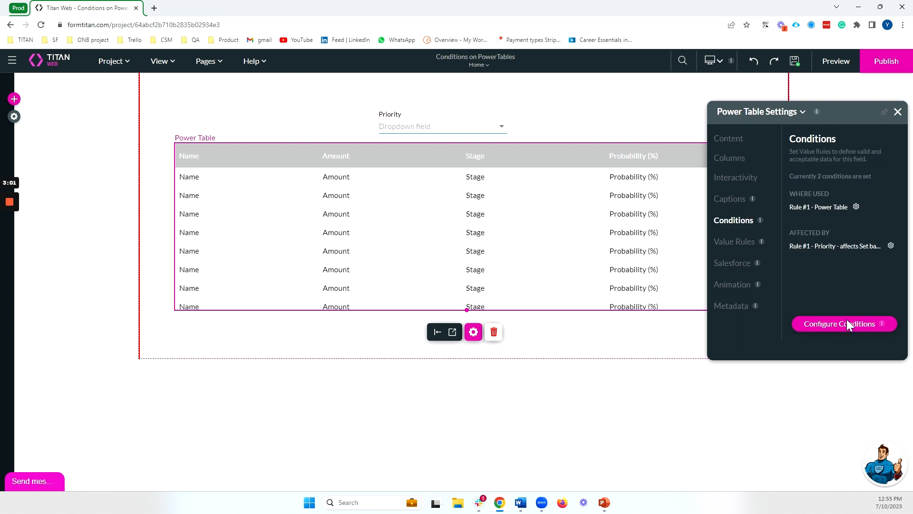
pyautogui.click(848, 322)
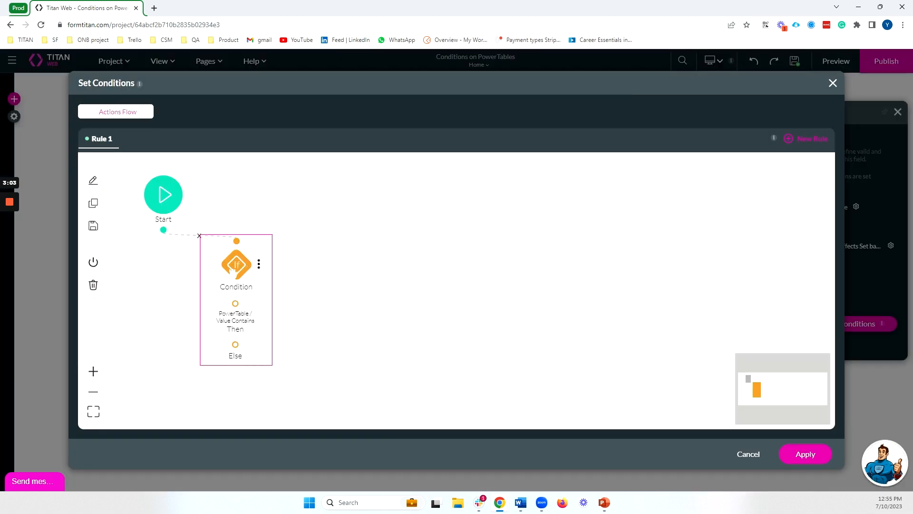
pyautogui.doubleClick(236, 264)
# - Set the Power Table condition to Stage equals Closed Won
pyautogui.click(345, 217)
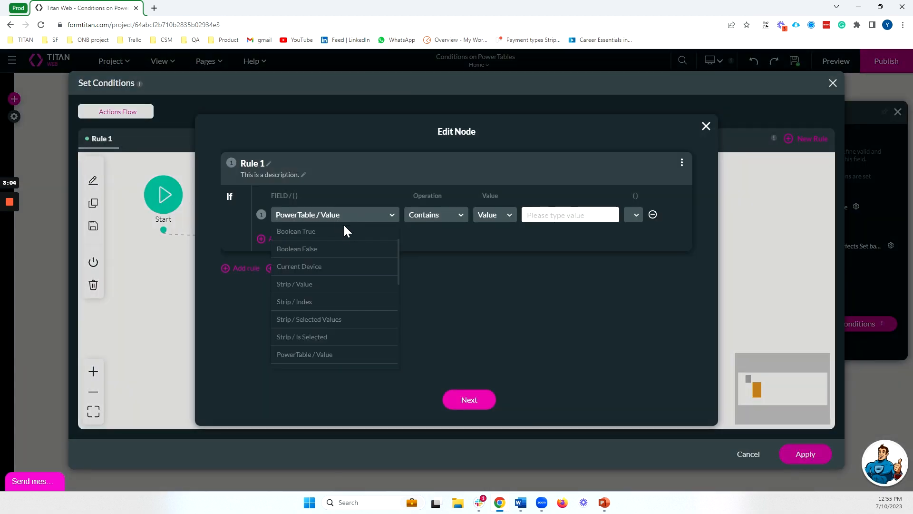
pyautogui.write('stage')
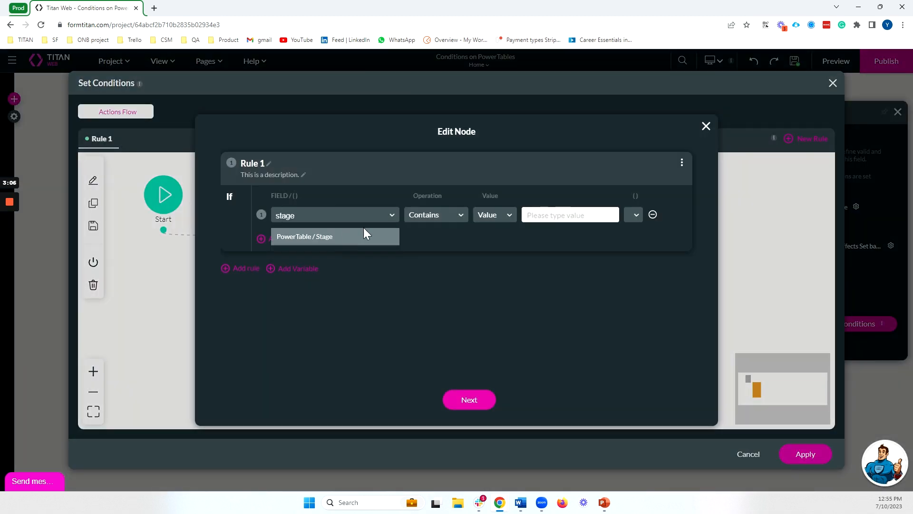
pyautogui.click(364, 237)
pyautogui.click(430, 216)
pyautogui.click(437, 323)
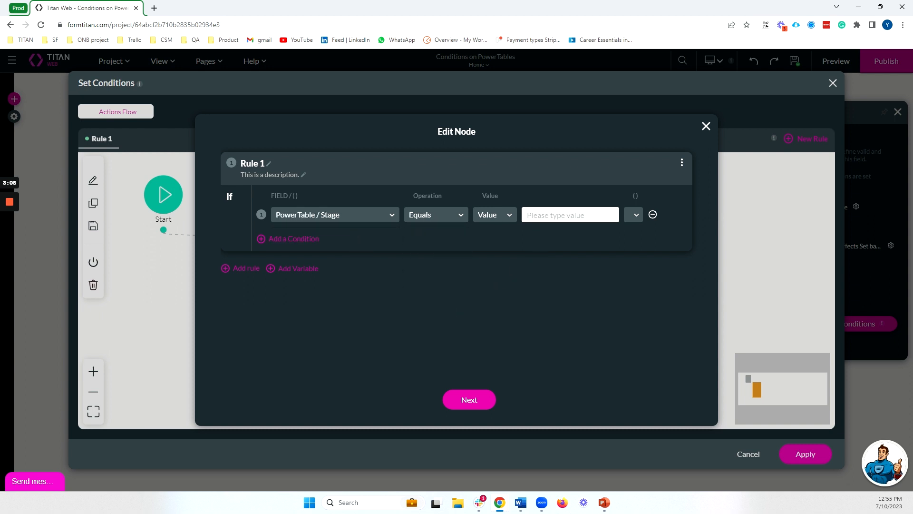
pyautogui.click(570, 215)
pyautogui.write('Closed Won')
pyautogui.click(469, 400)
pyautogui.click(491, 401)
# - Add a Table Interactivity action: Set Background Color on Power Table / Row Style
pyautogui.click(246, 309)
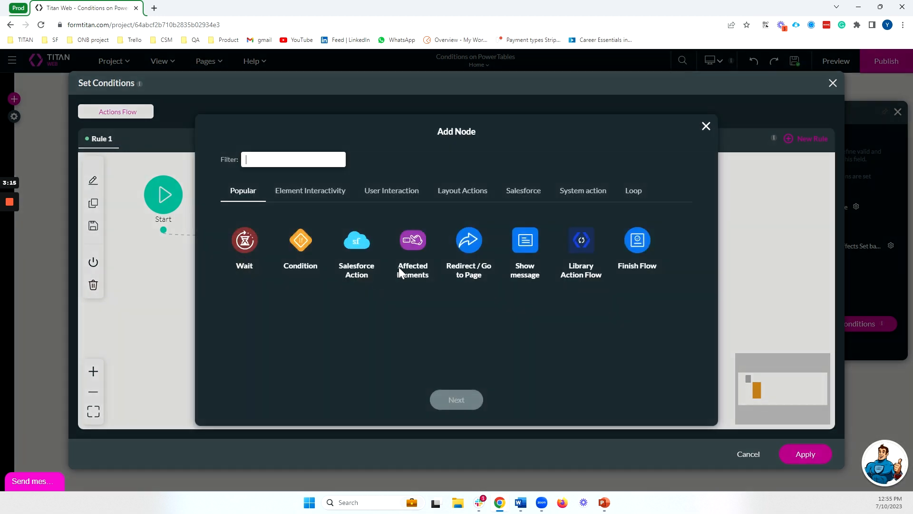
pyautogui.click(409, 245)
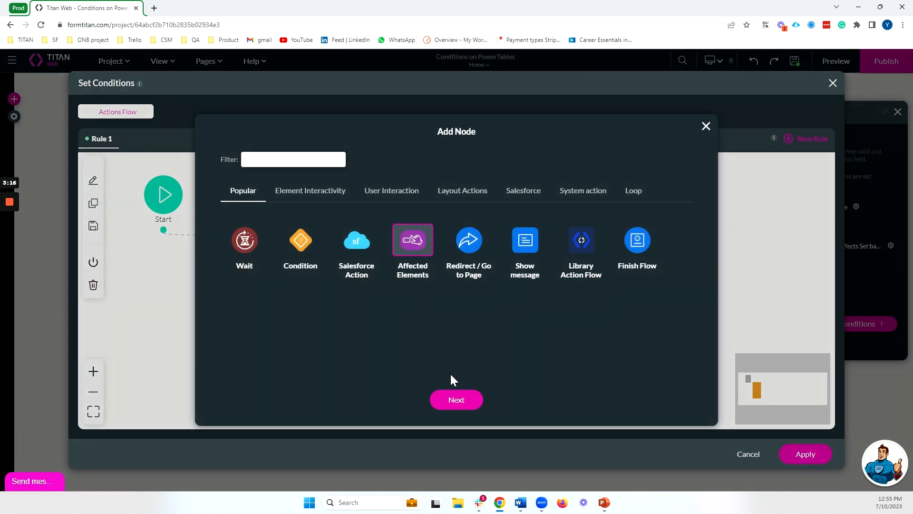
pyautogui.click(311, 200)
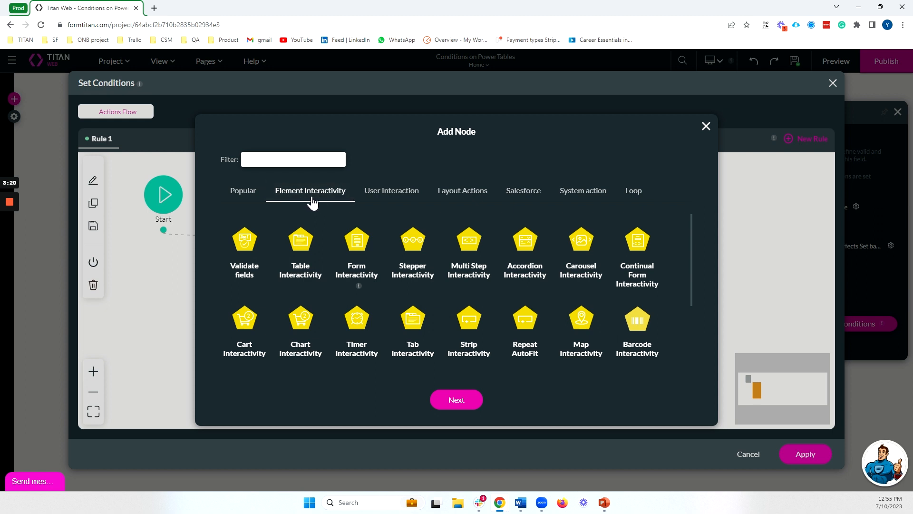
pyautogui.click(309, 260)
pyautogui.click(457, 399)
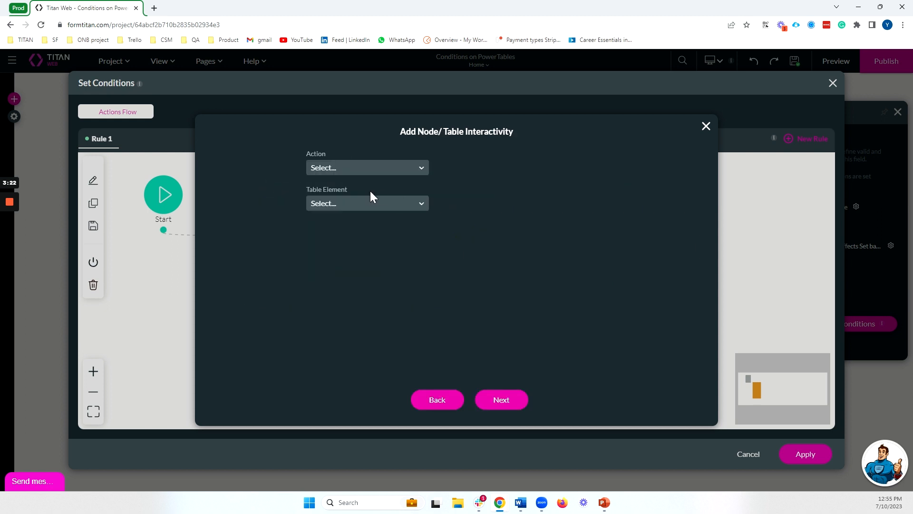
pyautogui.click(334, 169)
pyautogui.scroll(-3, 357, 273)
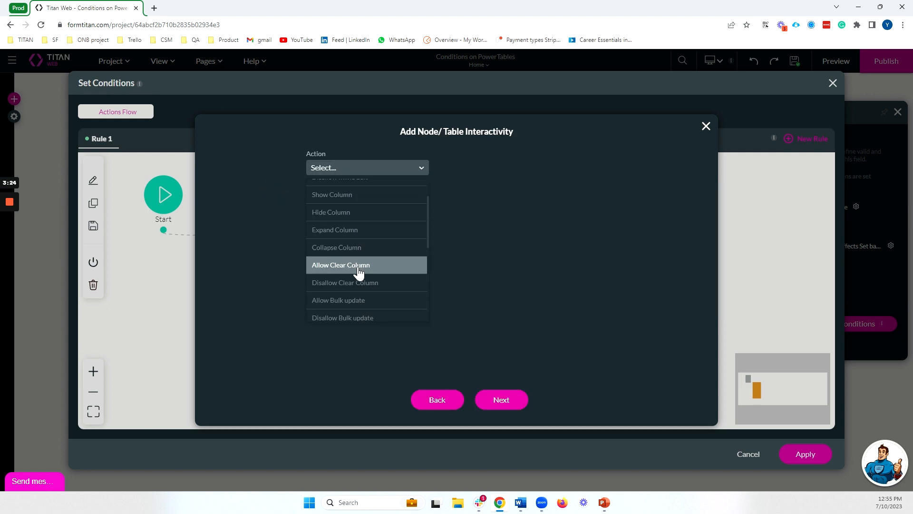
pyautogui.scroll(-4, 360, 281)
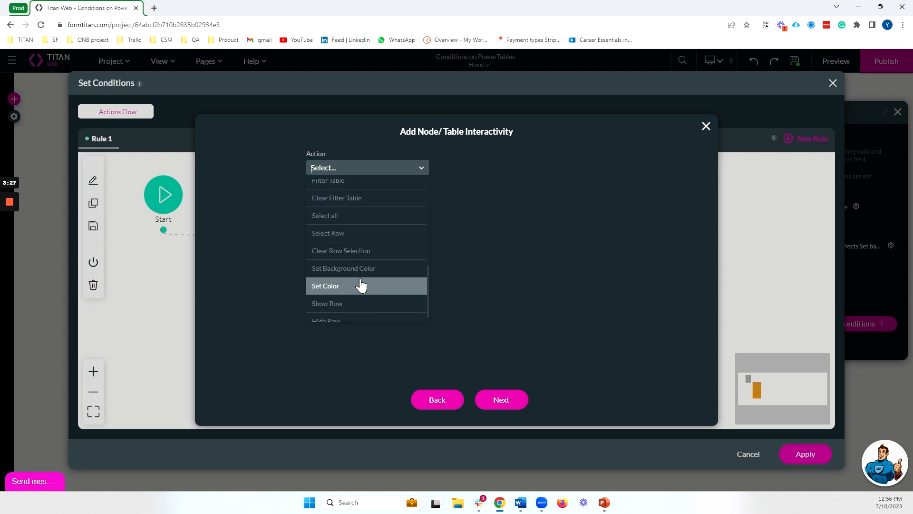
pyautogui.click(360, 275)
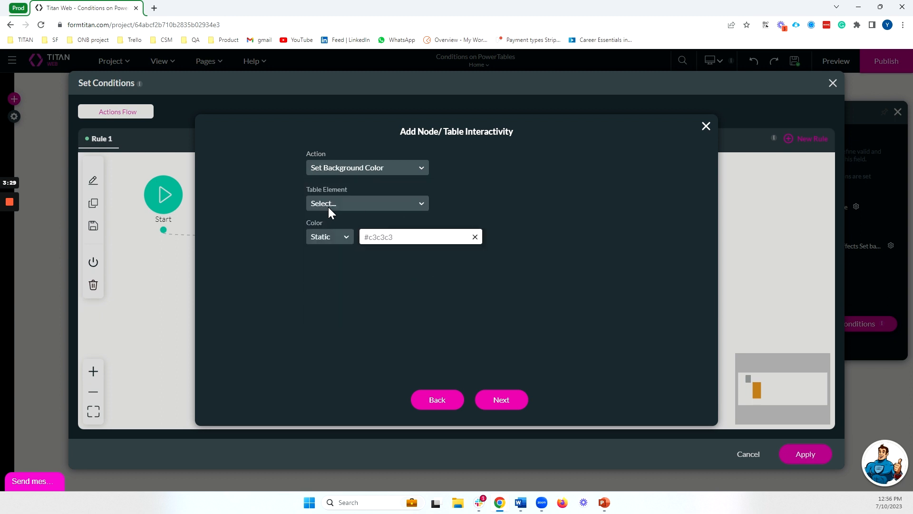
pyautogui.click(329, 206)
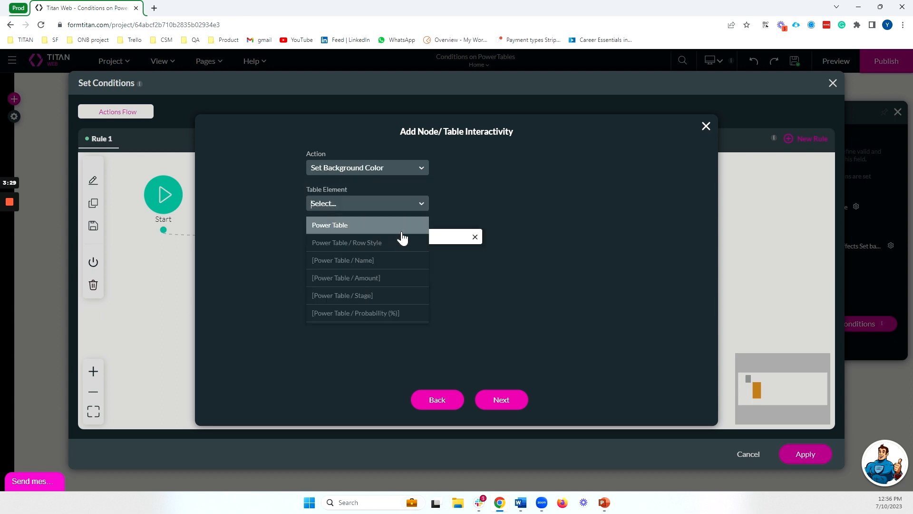
pyautogui.click(374, 244)
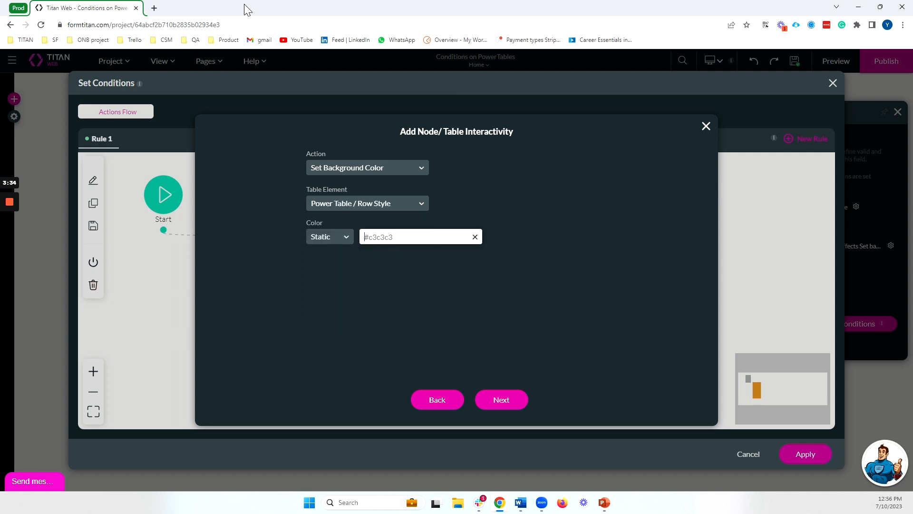
# - Look up green's hex code and paste #008000 as the background colour
pyautogui.click(154, 8)
pyautogui.write('color')
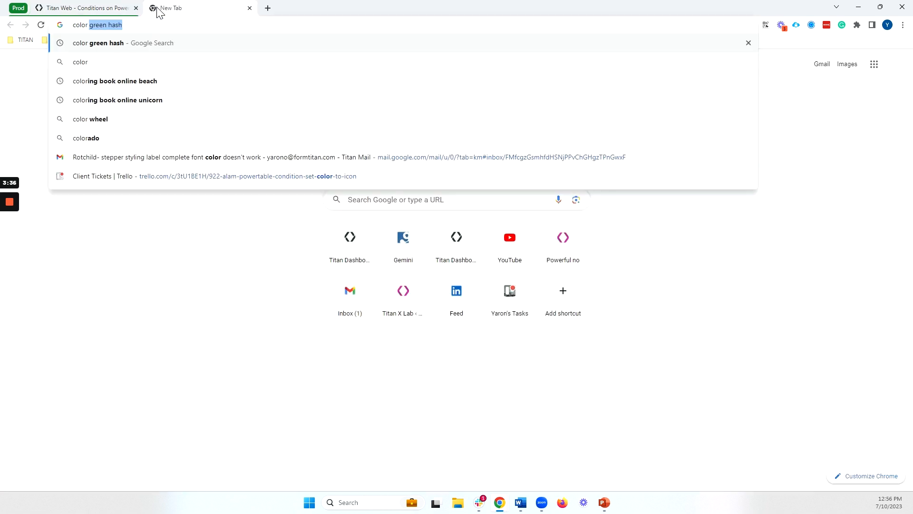
pyautogui.write(' hash for gre')
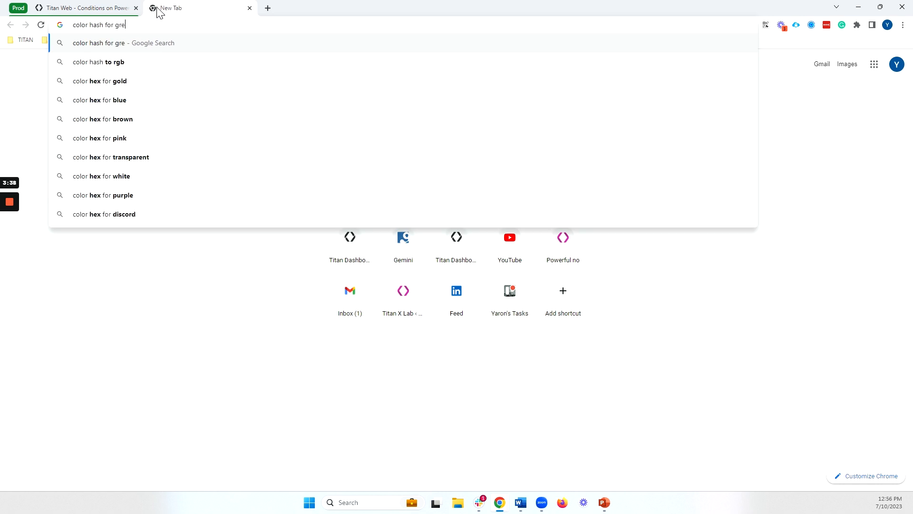
pyautogui.write('en')
pyautogui.press('Return')
pyautogui.tripleClick(161, 148)
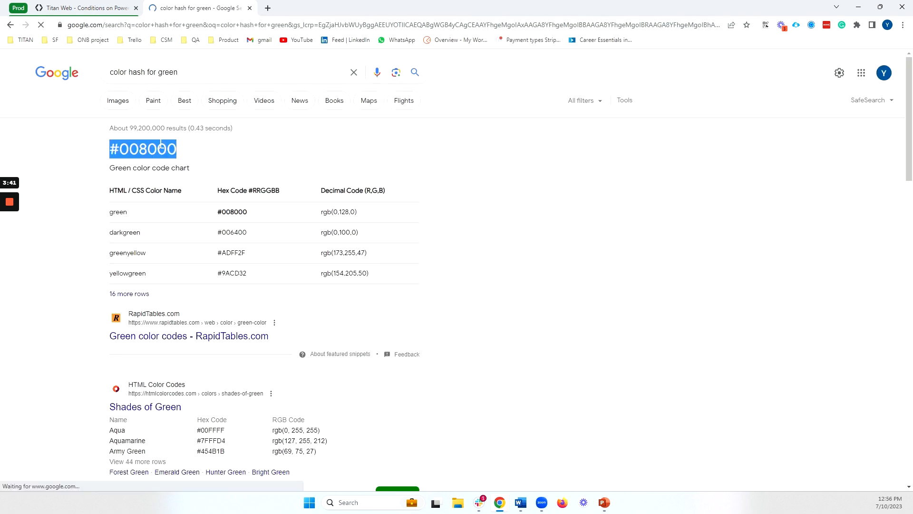
pyautogui.hotkey('ctrl', 'c')
pyautogui.click(90, 8)
pyautogui.hotkey('ctrl', 'v')
pyautogui.click(490, 397)
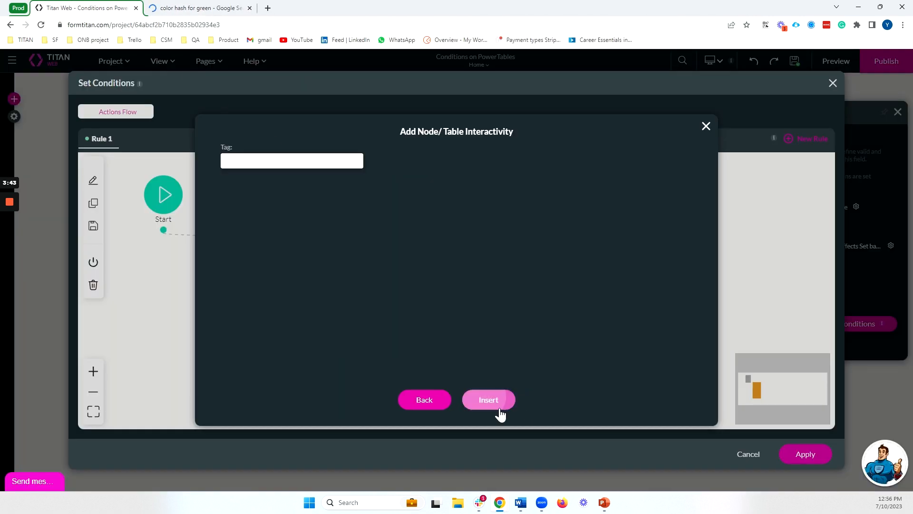
# - Insert the green-row action, apply it, and preview the table's Closed Won rows
pyautogui.click(499, 400)
pyautogui.click(805, 453)
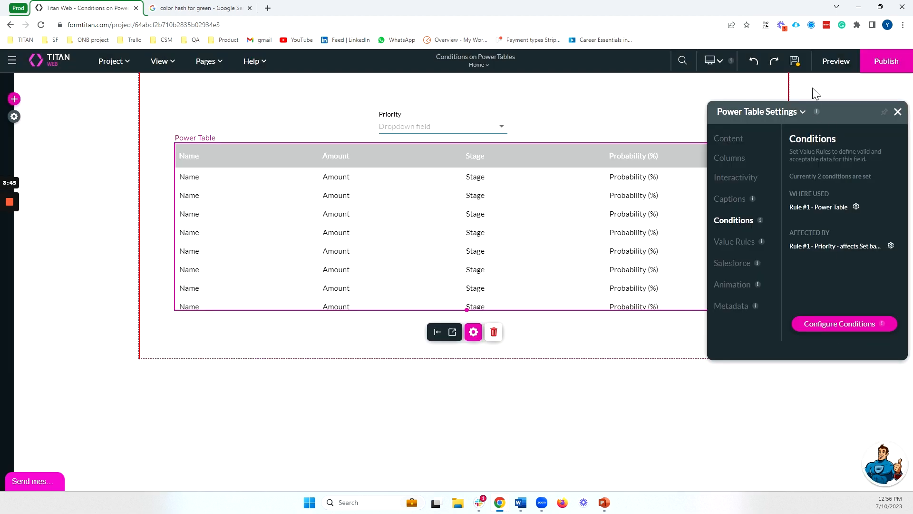
pyautogui.click(832, 67)
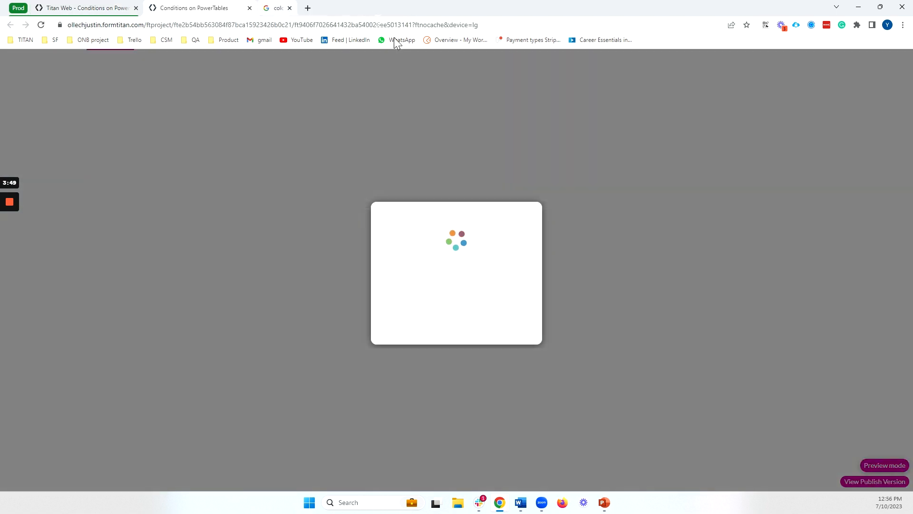
pyautogui.scroll(-1, 557, 210)
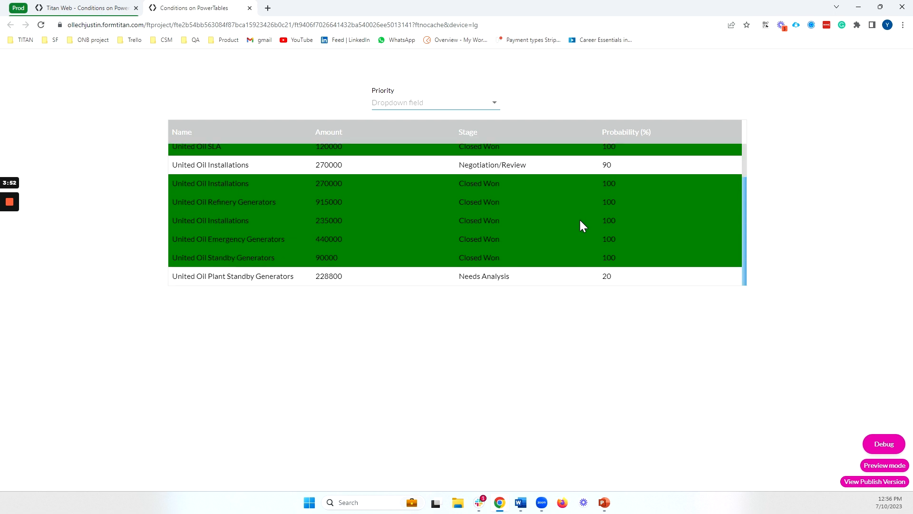
pyautogui.scroll(1, 509, 227)
pyautogui.tripleClick(479, 191)
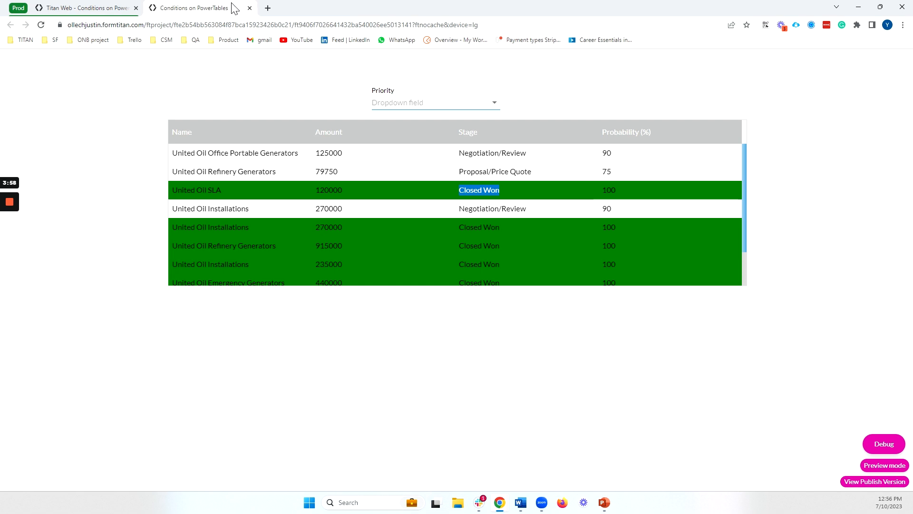
# - Retarget the green background action from Row Style to Power Table / Stage and save it
pyautogui.click(95, 8)
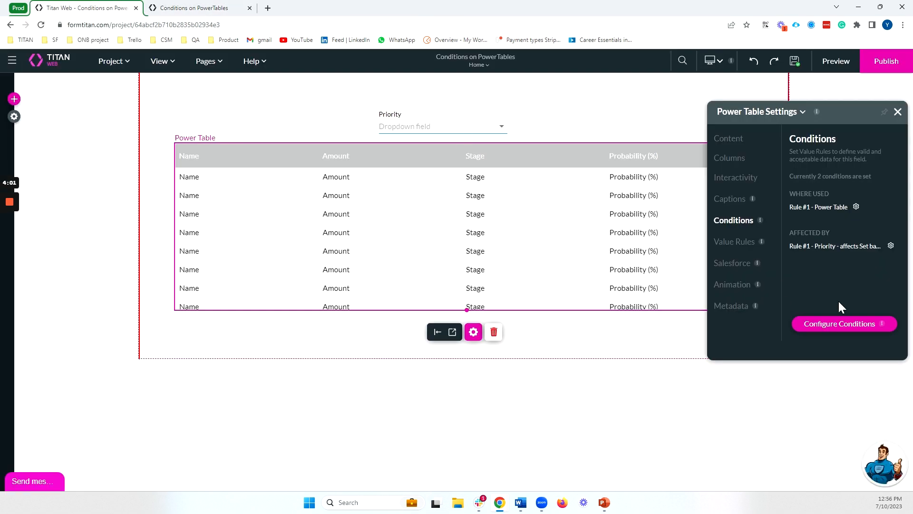
pyautogui.click(827, 327)
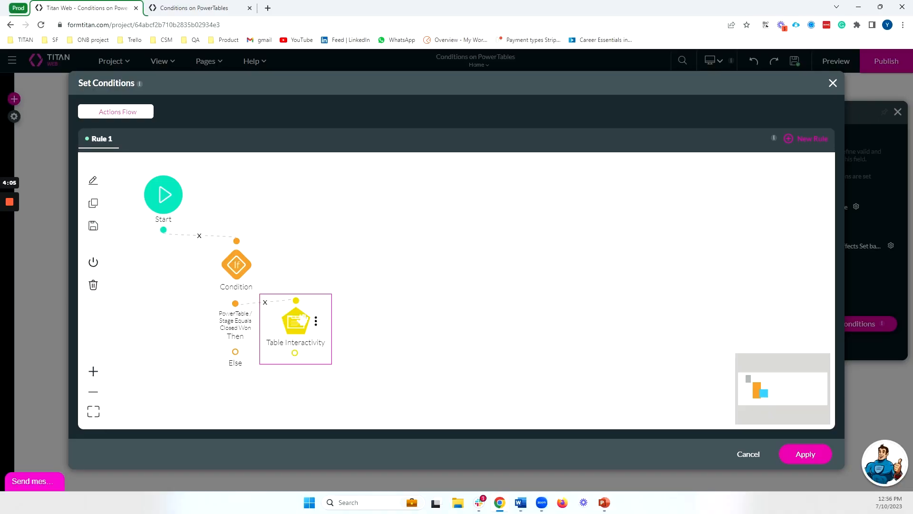
pyautogui.doubleClick(300, 319)
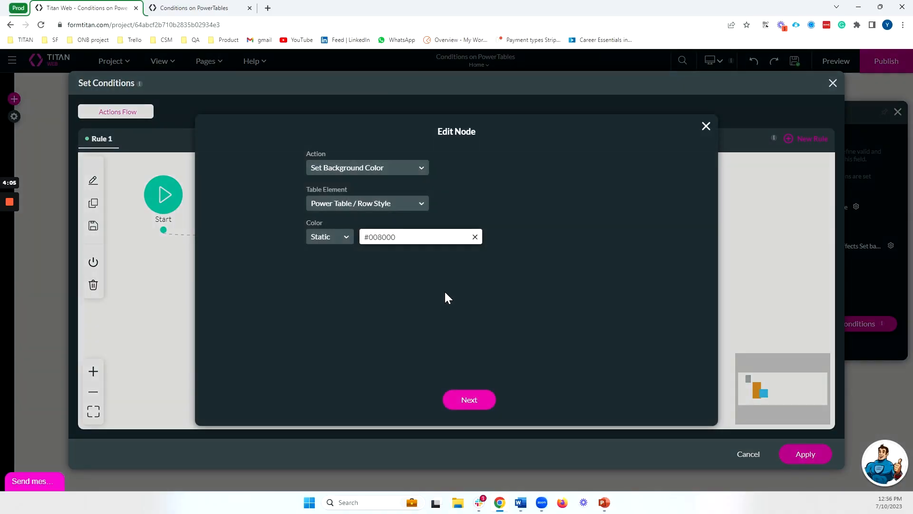
pyautogui.click(350, 207)
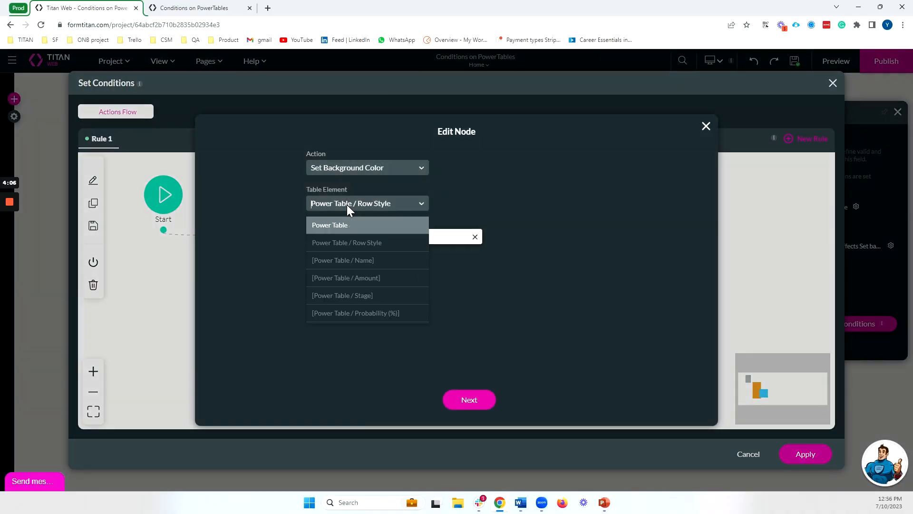
pyautogui.click(360, 297)
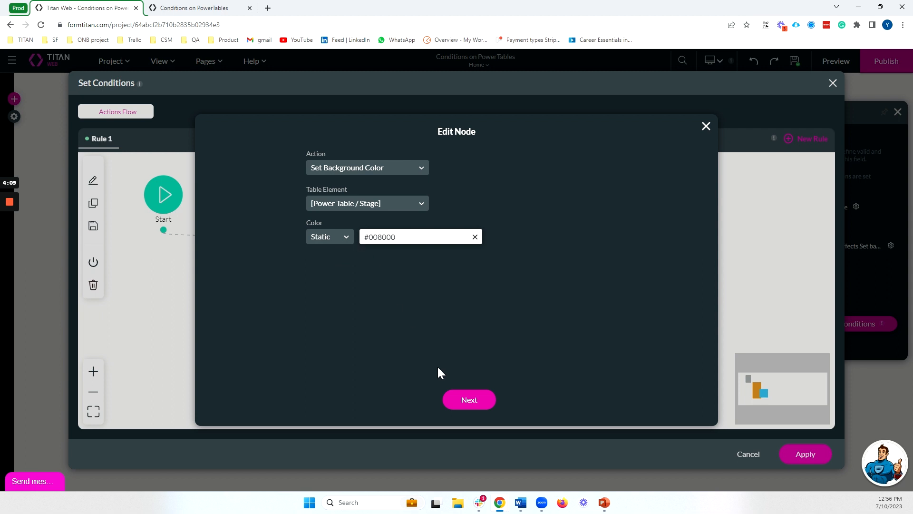
pyautogui.click(481, 404)
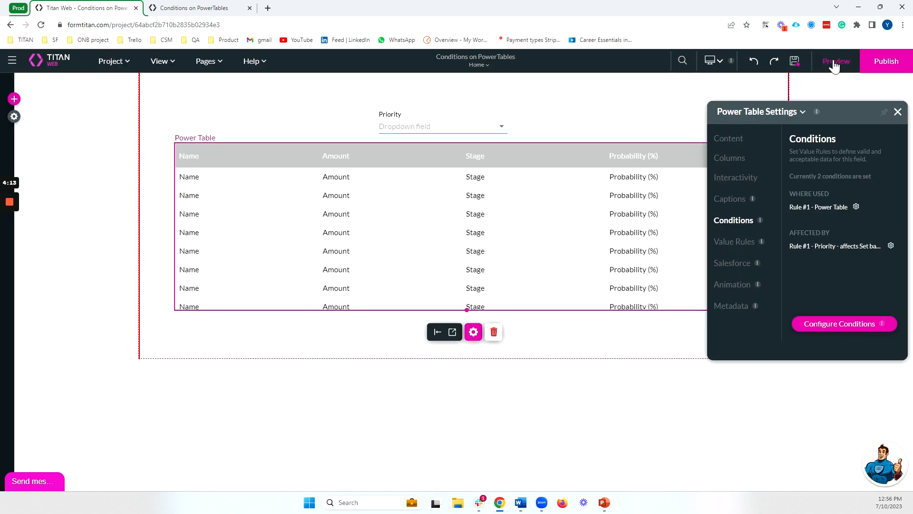
# - Preview the page to check that only Closed Won Stage cells are green, then close it
pyautogui.click(835, 67)
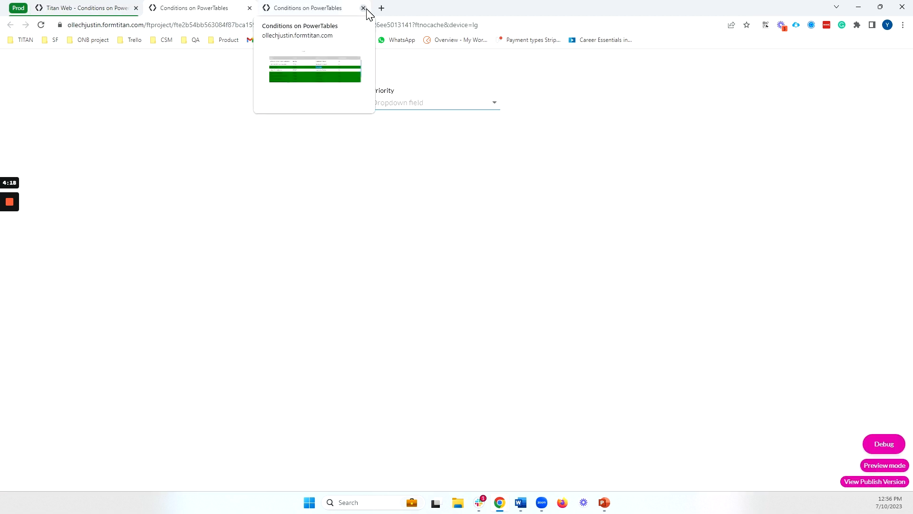
pyautogui.click(364, 8)
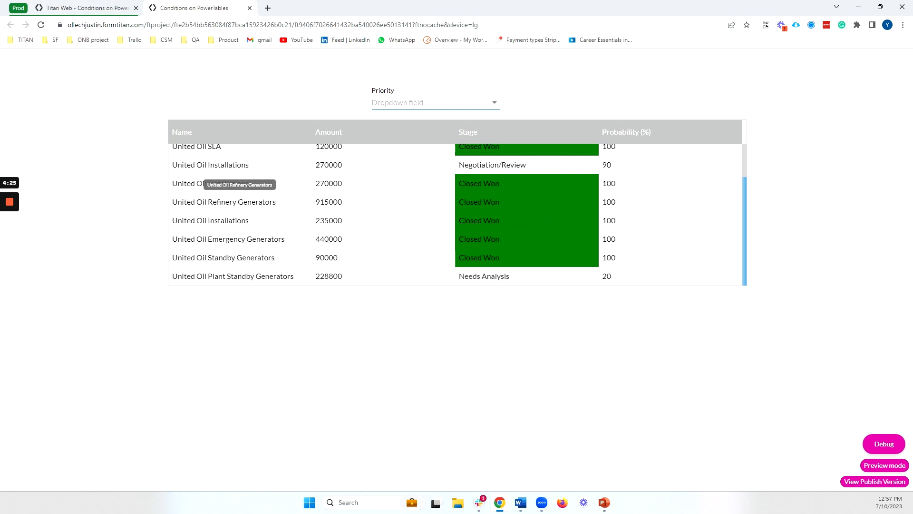
pyautogui.tripleClick(249, 202)
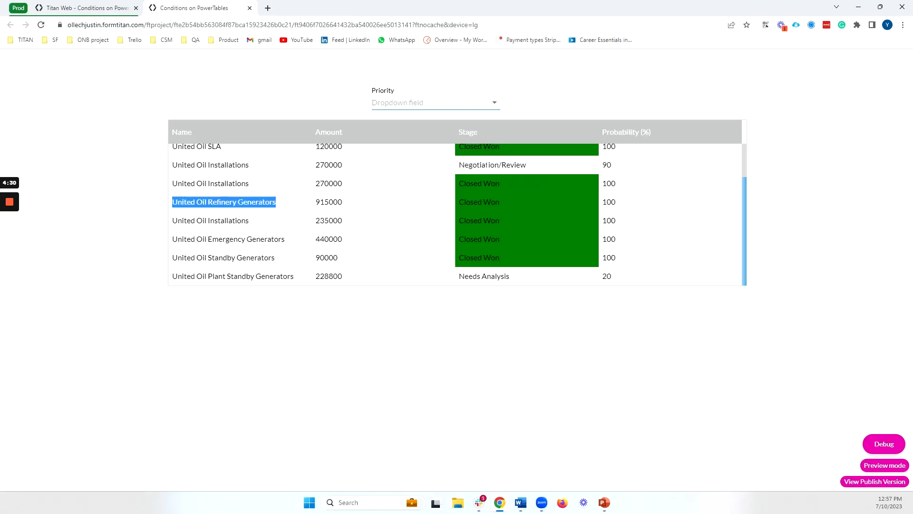
pyautogui.click(249, 8)
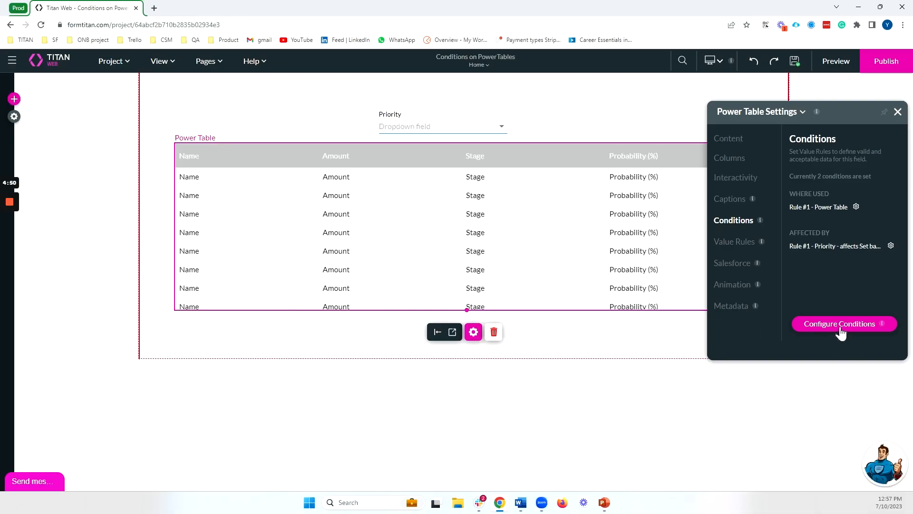
# - Delete the existing table action from the Power Table's conditions flow
pyautogui.click(841, 327)
pyautogui.rightClick(314, 318)
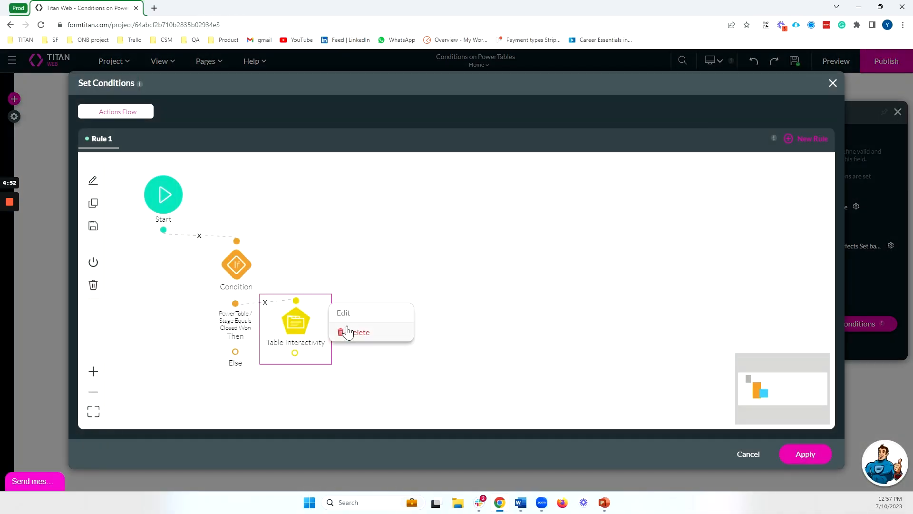
pyautogui.click(351, 331)
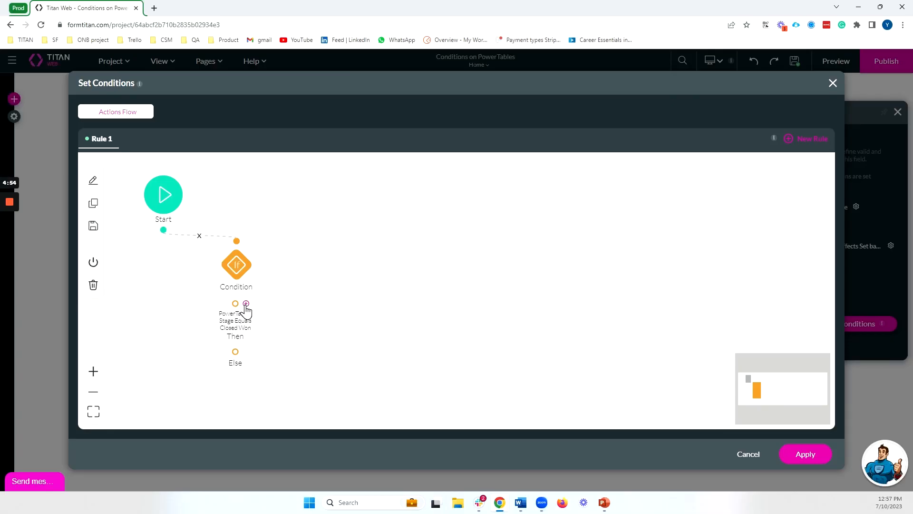
# - Add a Hide action on Probability (%) tagged 'Hide % if closed won'
pyautogui.click(246, 303)
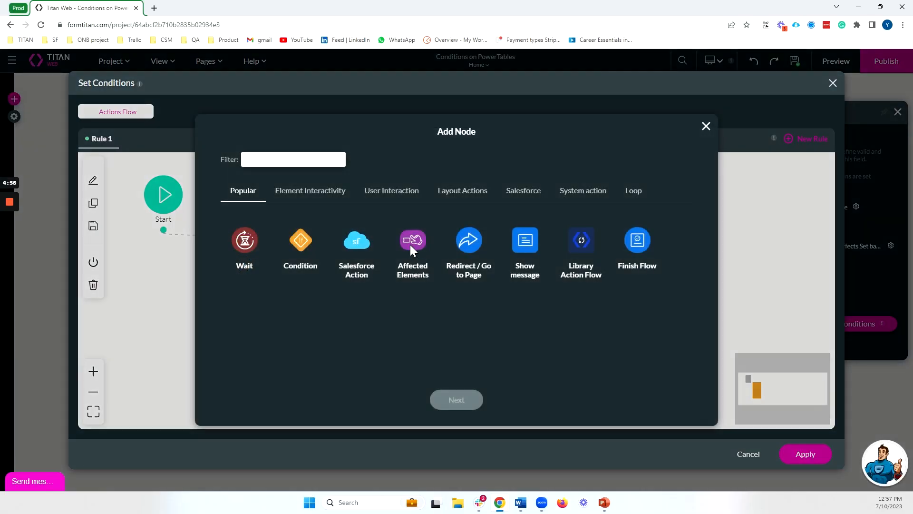
pyautogui.click(413, 245)
pyautogui.click(470, 401)
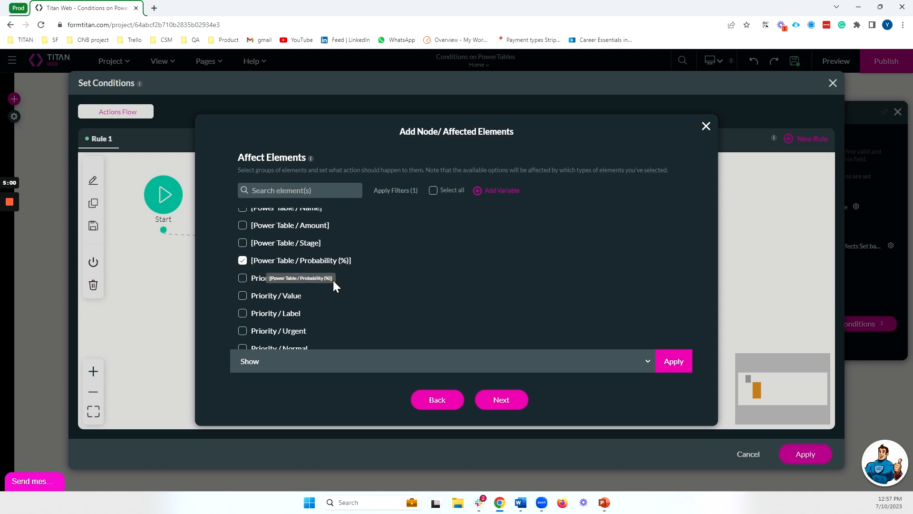
pyautogui.click(336, 356)
pyautogui.write('hide')
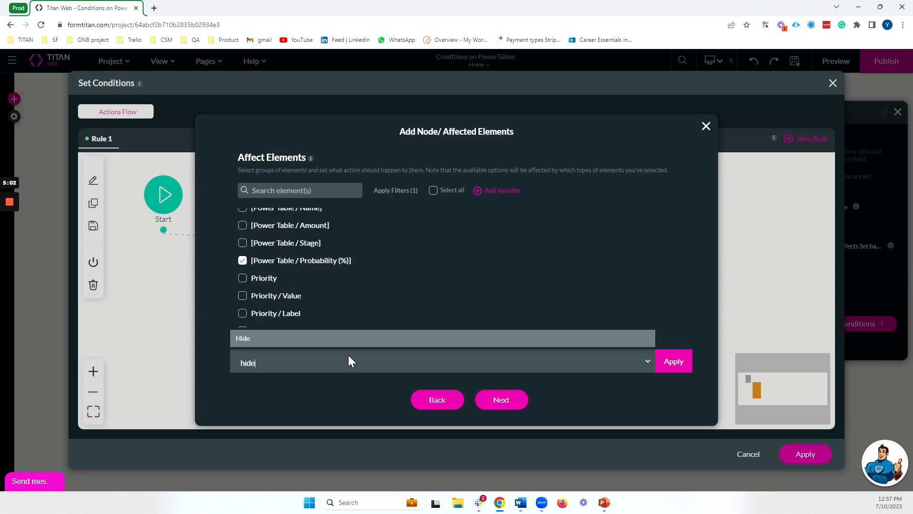
pyautogui.press('Return')
pyautogui.click(681, 362)
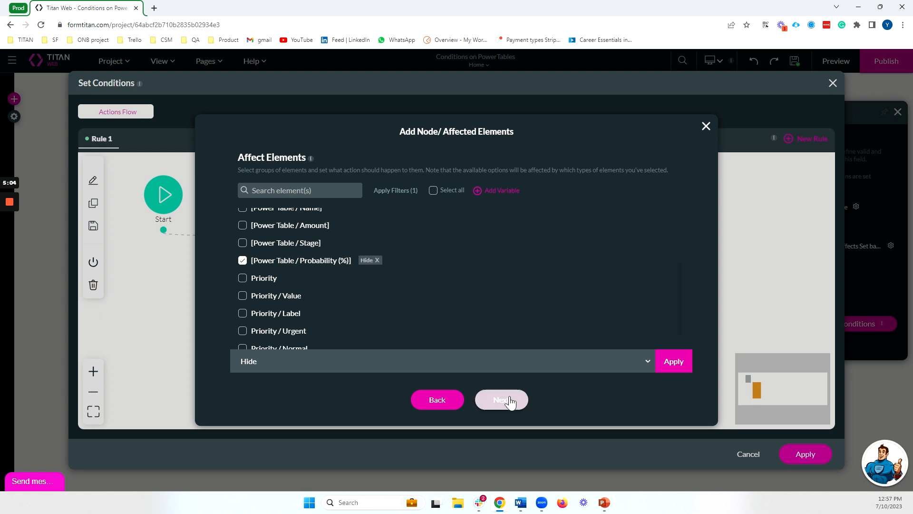
pyautogui.click(508, 400)
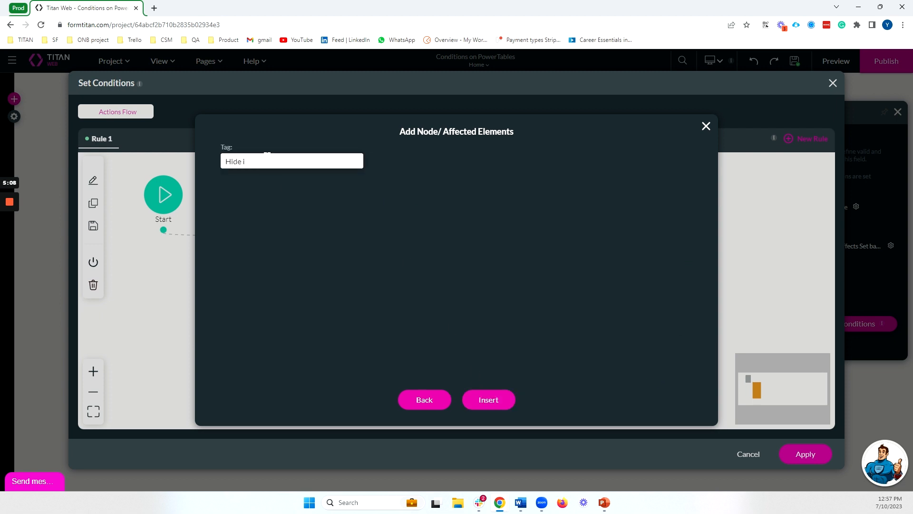
pyautogui.click(511, 398)
# - Reposition the hide step and start an affected-elements action on the Else branch
pyautogui.moveTo(300, 317); pyautogui.dragTo(360, 266)
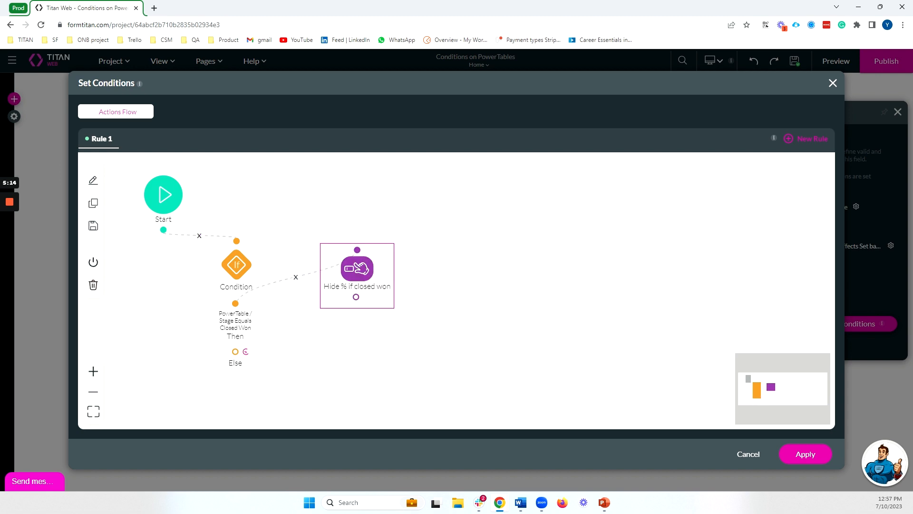
pyautogui.moveTo(236, 352); pyautogui.dragTo(319, 297)
pyautogui.click(410, 241)
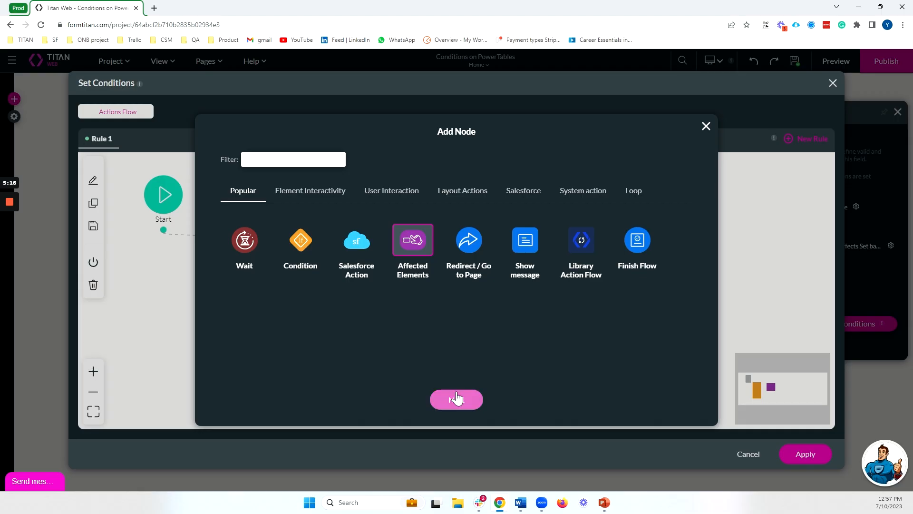
# - Show Probability (%) on Else, tag it 'Show % if not closed won', insert, and apply
pyautogui.click(456, 399)
pyautogui.scroll(-1, 318, 284)
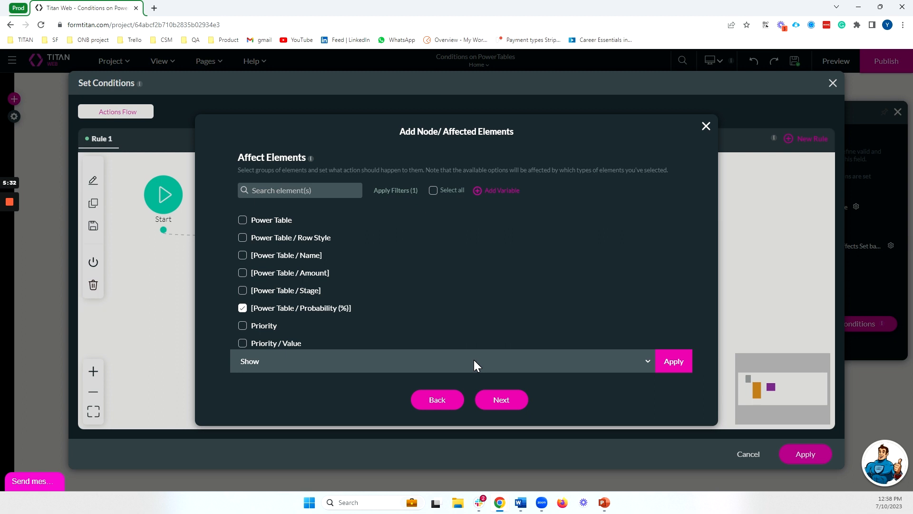
pyautogui.click(507, 401)
pyautogui.write('Show % if not closed won')
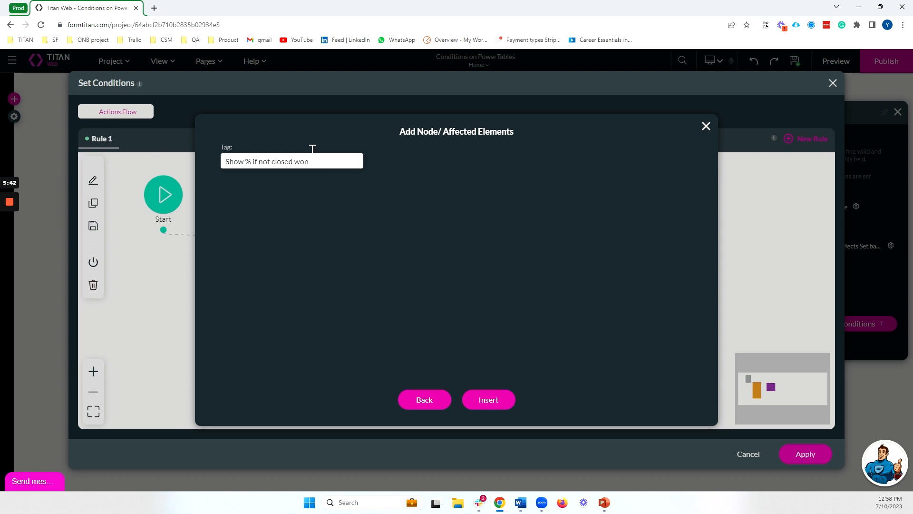
pyautogui.click(489, 400)
pyautogui.click(805, 454)
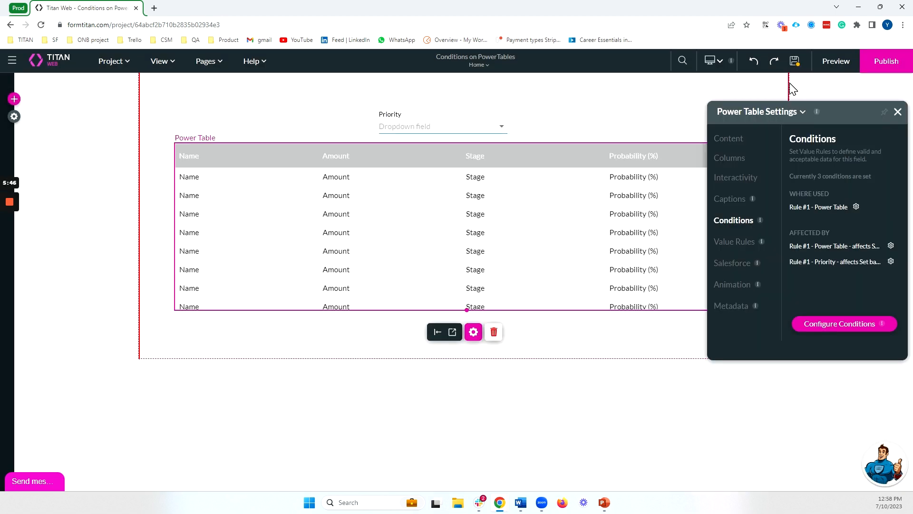
# - Preview the table to confirm hidden Closed Won probabilities, then open the Power Table's settings
pyautogui.click(835, 61)
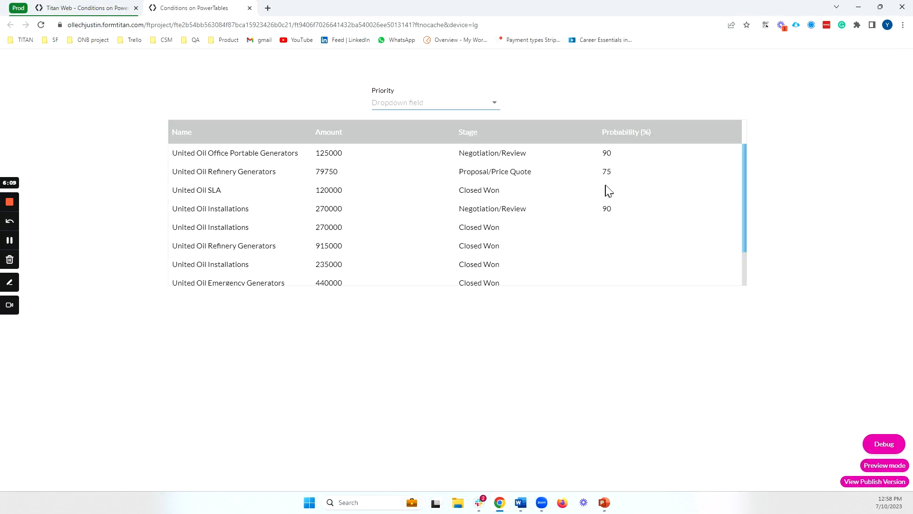
pyautogui.scroll(-2, 609, 237)
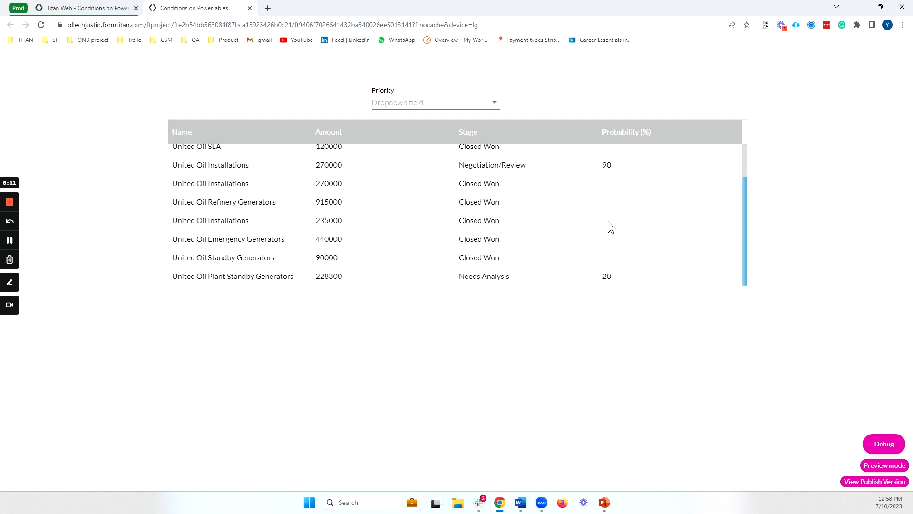
pyautogui.scroll(2, 607, 185)
pyautogui.click(86, 8)
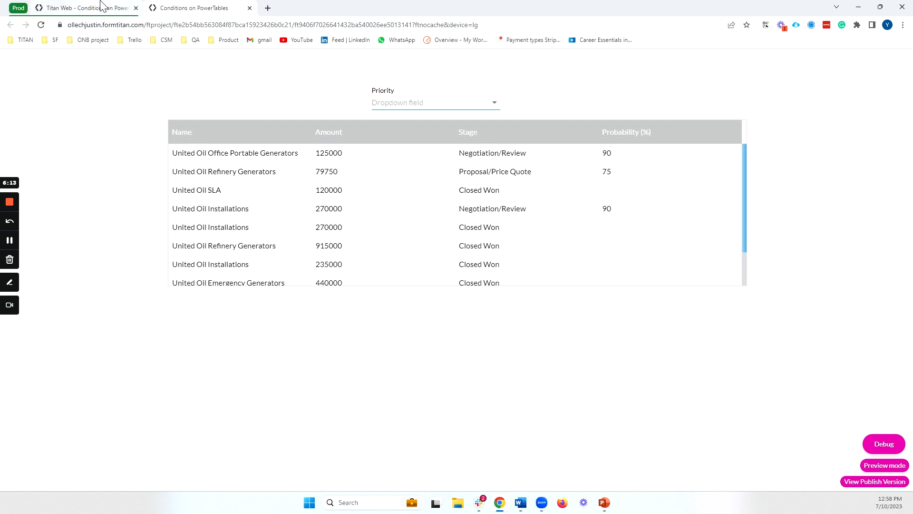
pyautogui.click(473, 332)
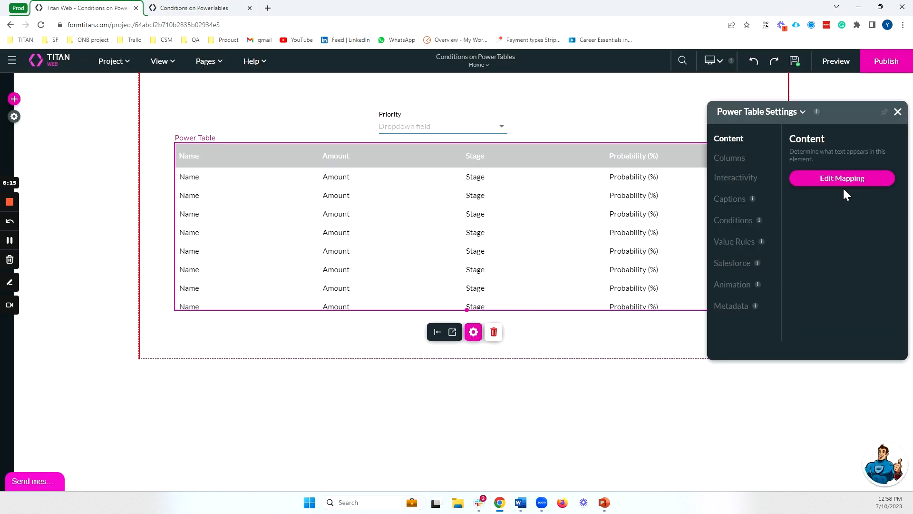
# - Turn on Allow Edit for the Stage column in the column mapping and apply it
pyautogui.click(823, 178)
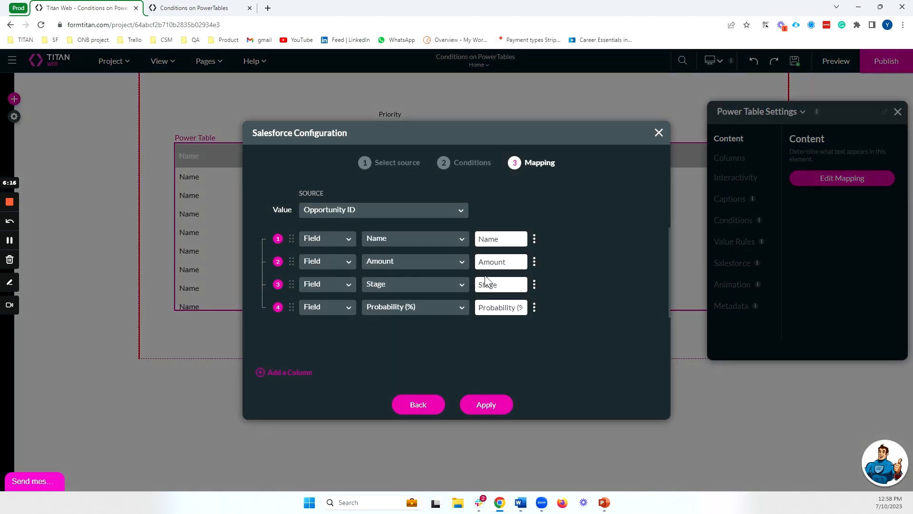
pyautogui.click(535, 308)
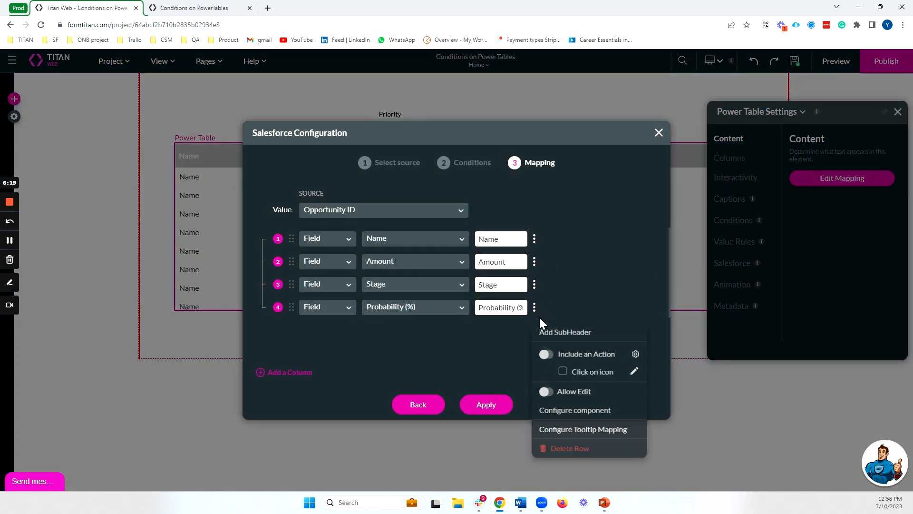
pyautogui.click(534, 307)
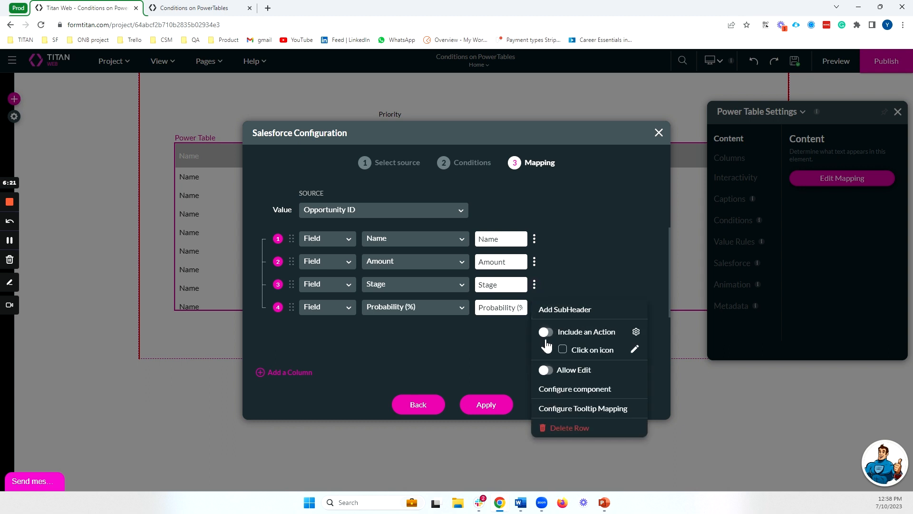
pyautogui.click(546, 371)
pyautogui.click(534, 308)
pyautogui.click(503, 383)
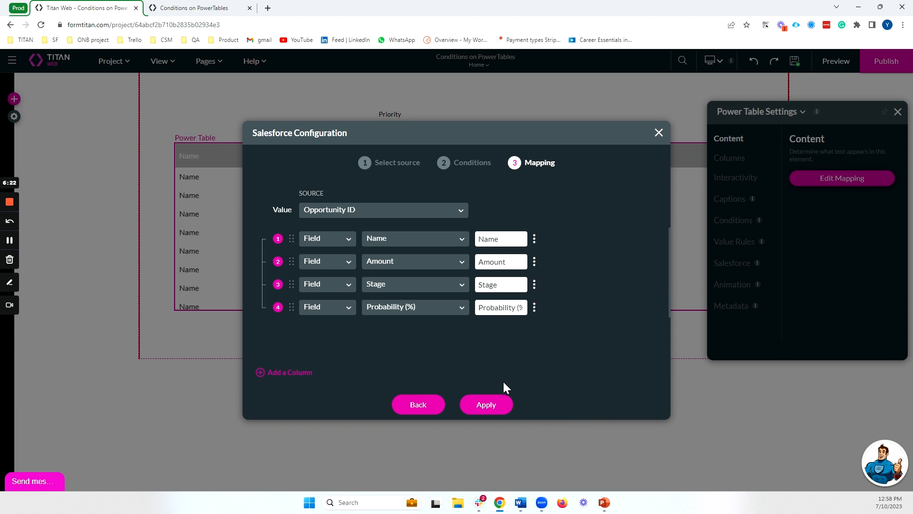
pyautogui.click(486, 404)
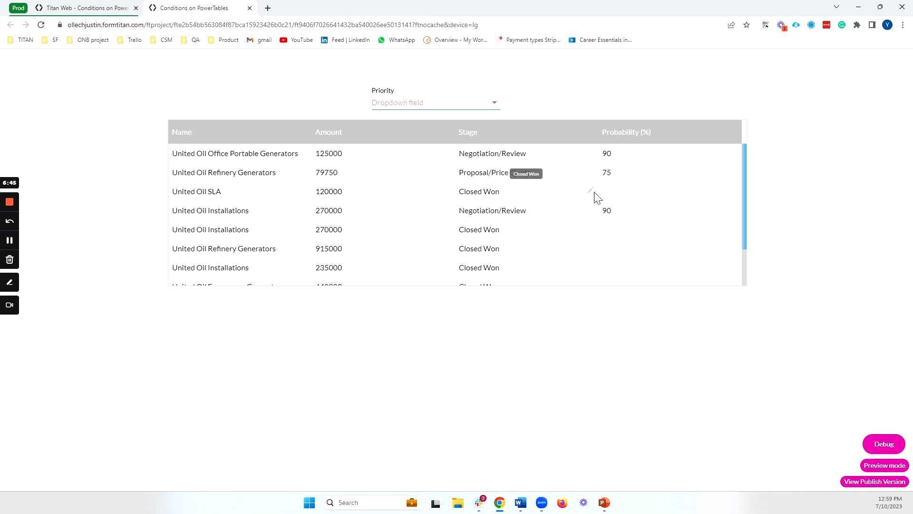
# - In the preview, change United Oil SLA's Stage inline to Needs Analysis
pyautogui.doubleClick(514, 198)
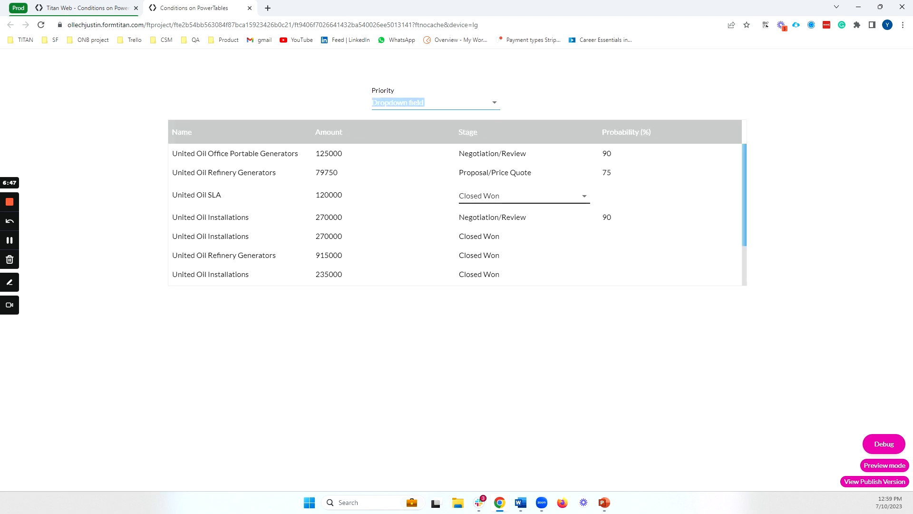
pyautogui.click(584, 200)
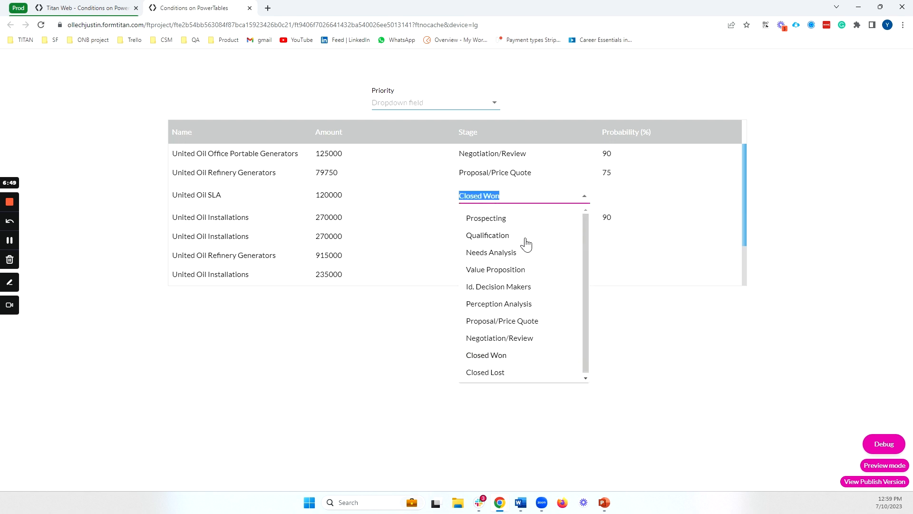
pyautogui.click(527, 257)
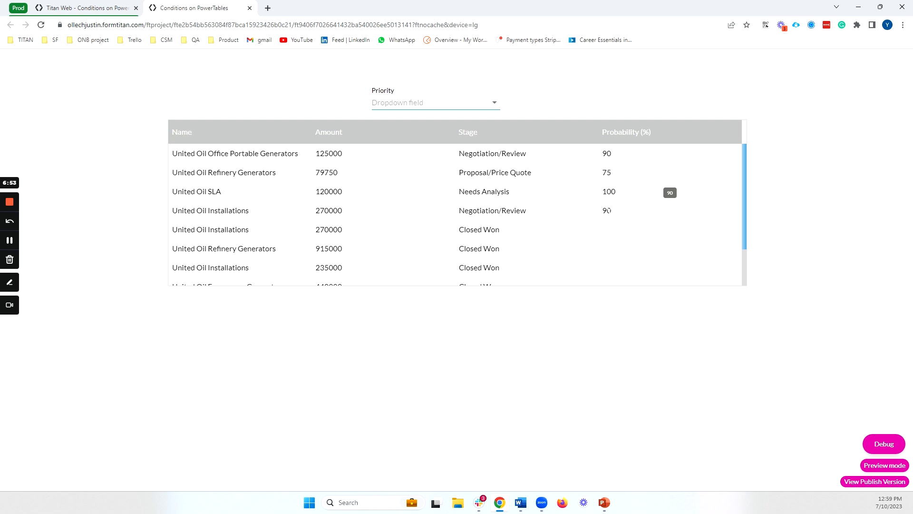
# - Set United Oil SLA's Stage back to Closed Won and return to the editor
pyautogui.doubleClick(515, 196)
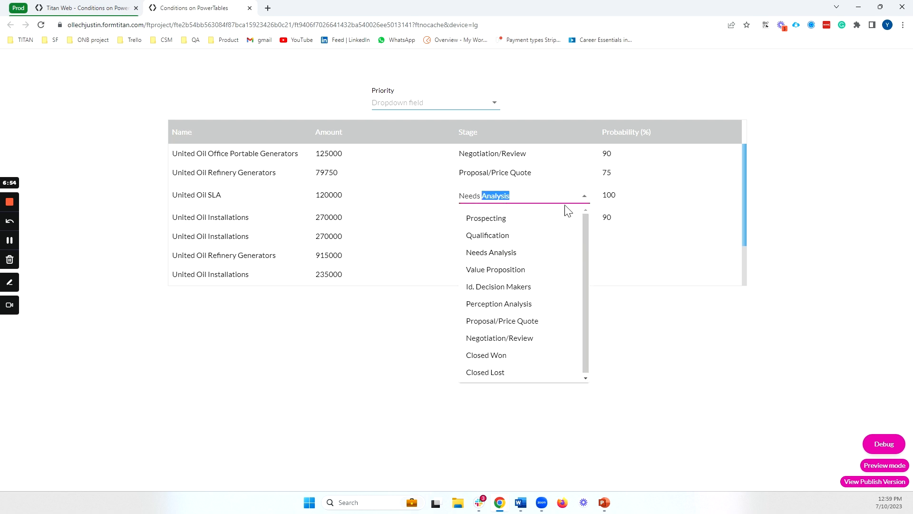
pyautogui.click(524, 360)
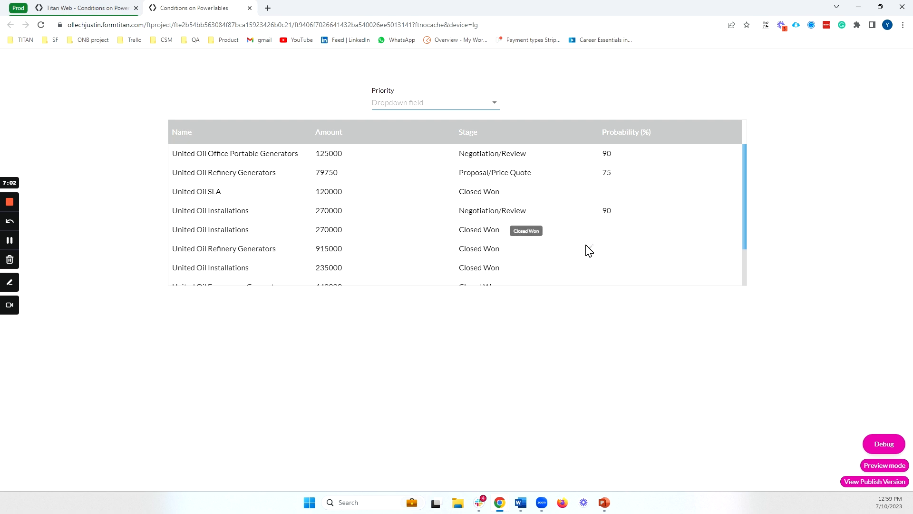
pyautogui.click(112, 9)
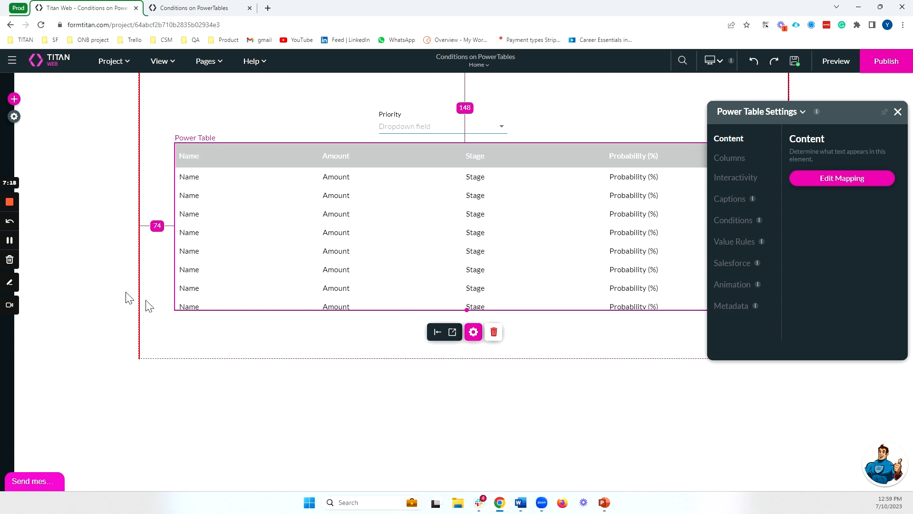
pyautogui.click(13, 204)
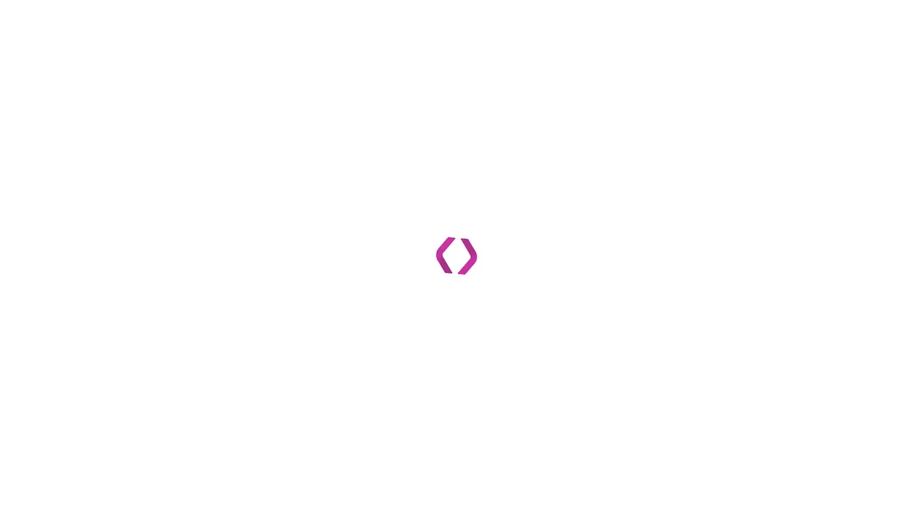